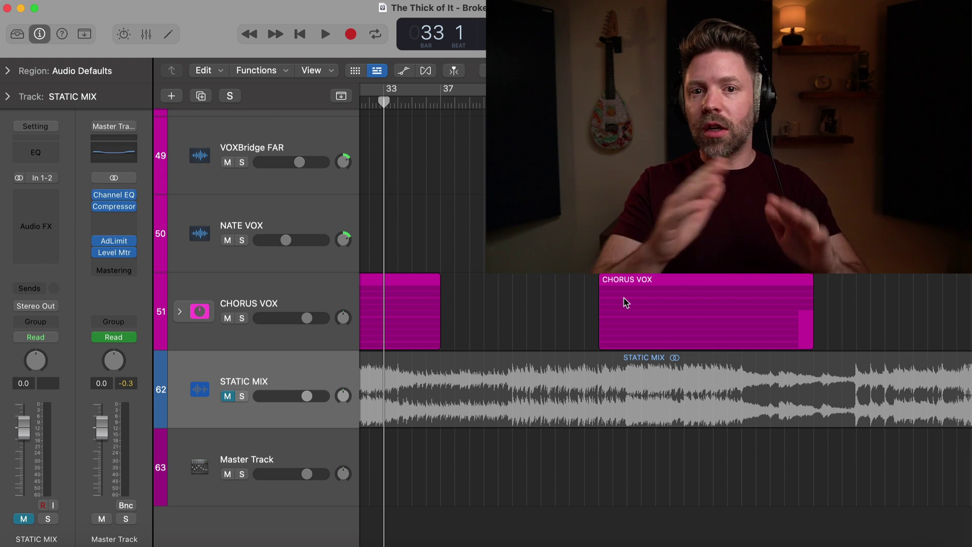
Play the song from bar 33, comparing the full mix with the STATIC MIX track by alternately soloing and unsoloing it.
left_click(242, 398)
left_click(242, 398)
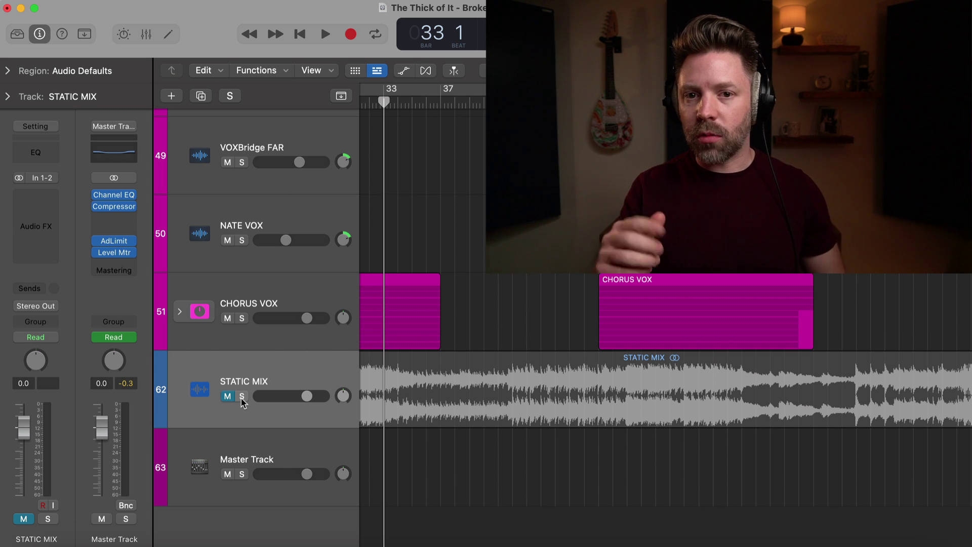
key("space")
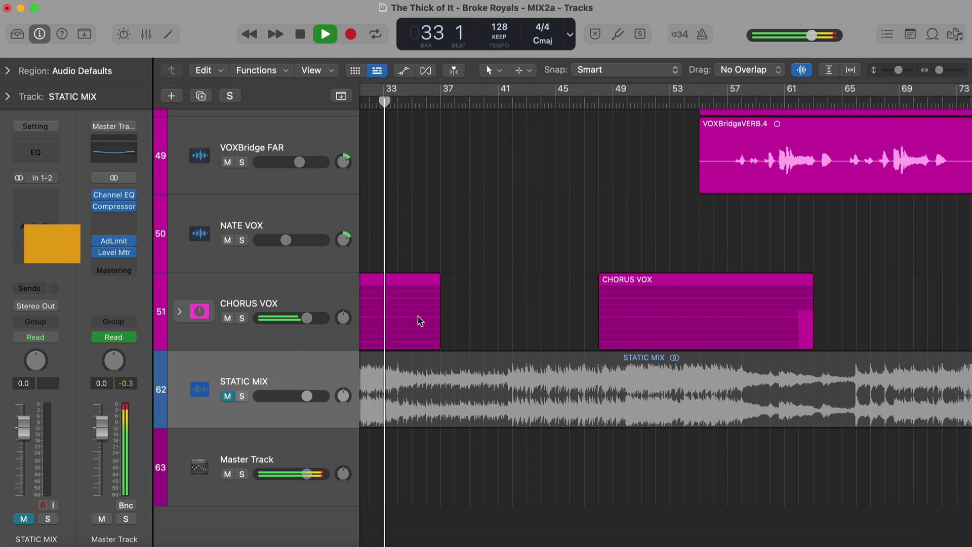
left_click(242, 397)
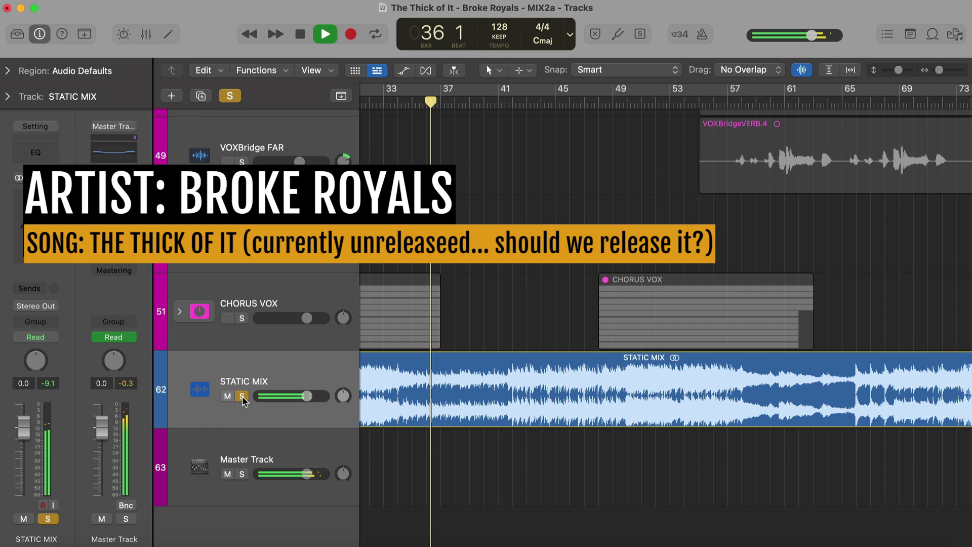
left_click(242, 397)
key("m")
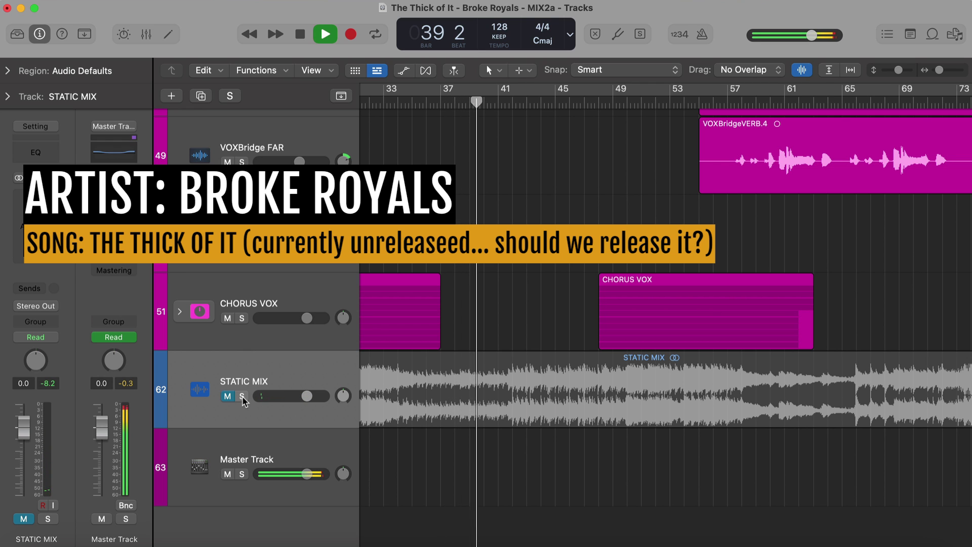
left_click(243, 397)
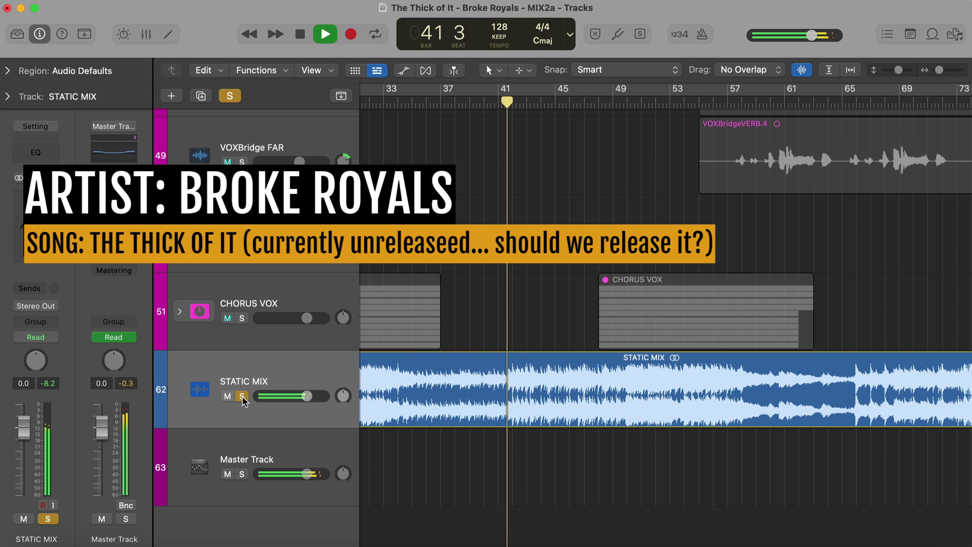
left_click(243, 397)
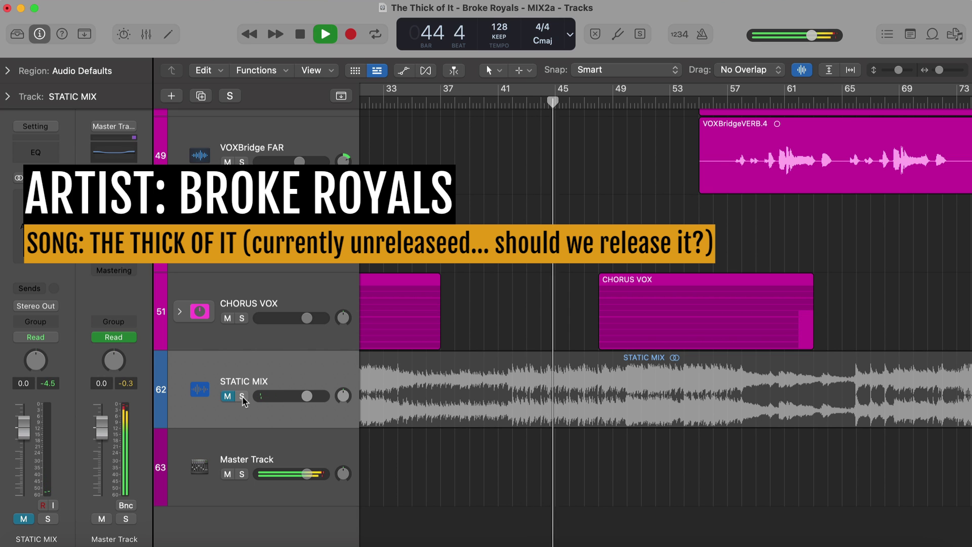
left_click(243, 397)
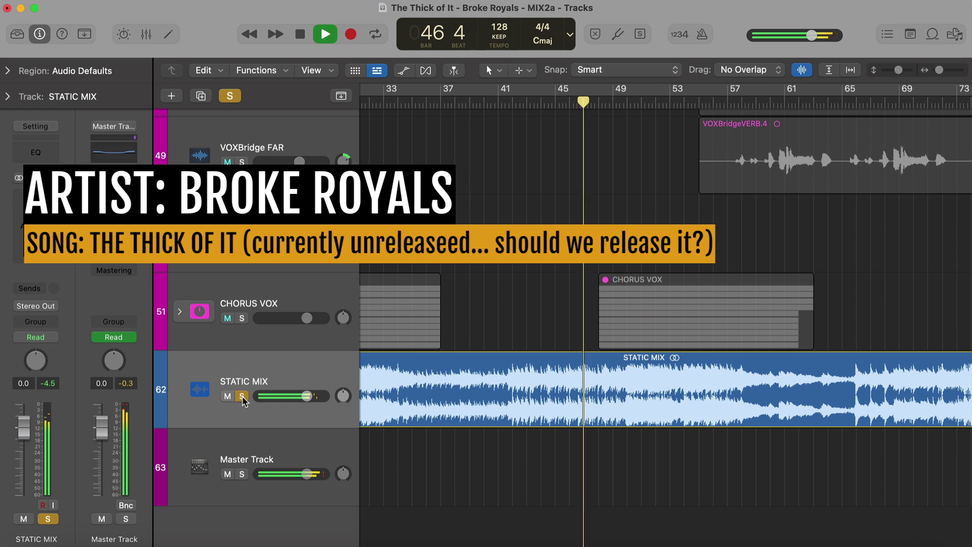
left_click(243, 397)
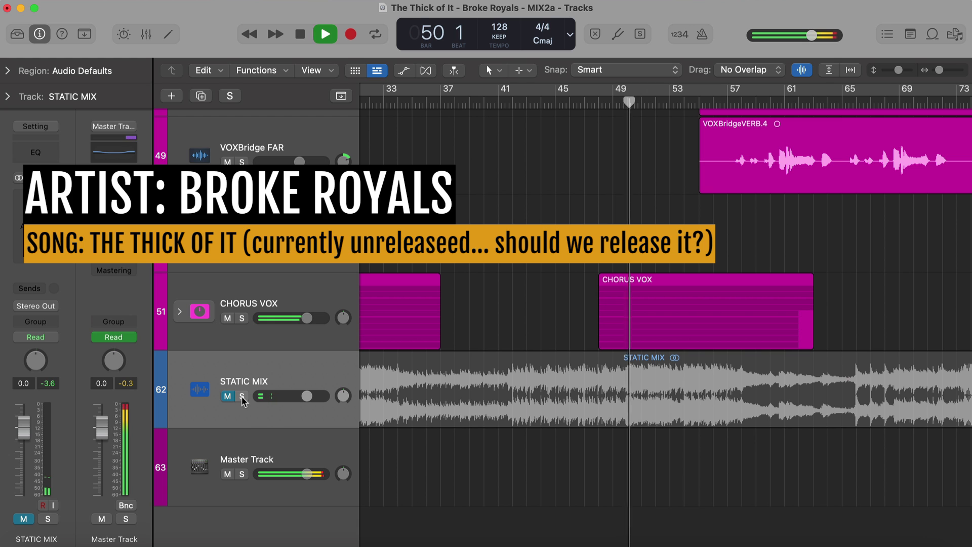
key("space")
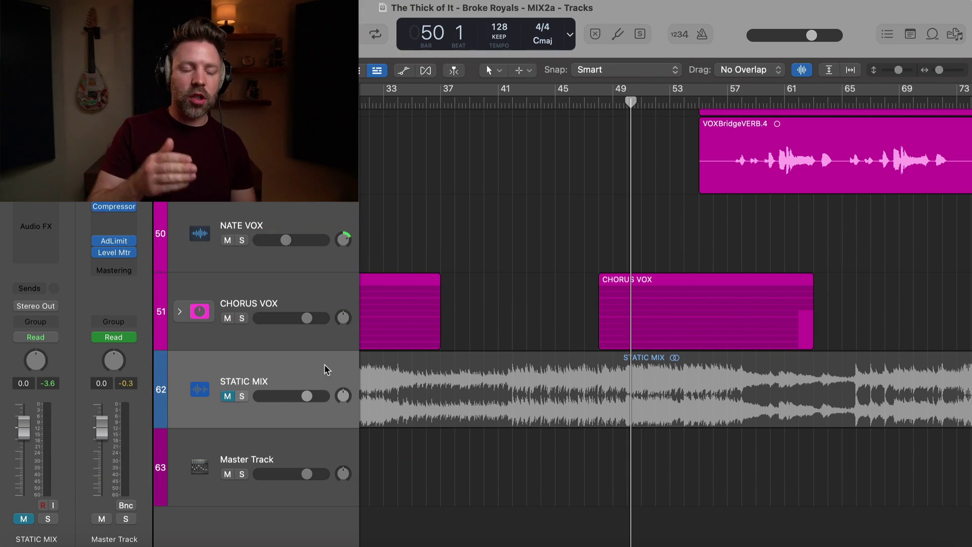
Turn on the cycle range spanning the whole song and play its beginning just before bar 2.
scroll(446, 304, "up", 5)
scroll(448, 304, "down", 1)
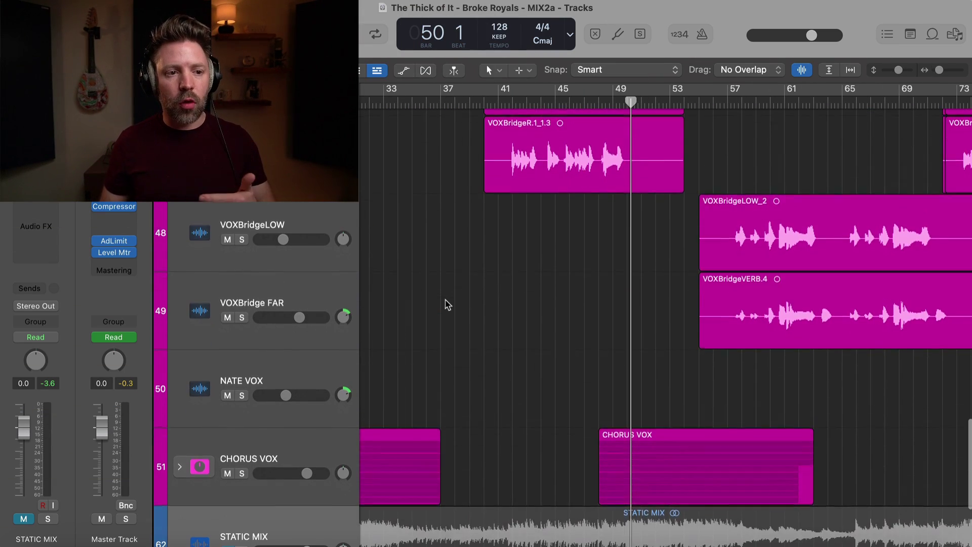
scroll(448, 305, "down", 5)
left_click(586, 94)
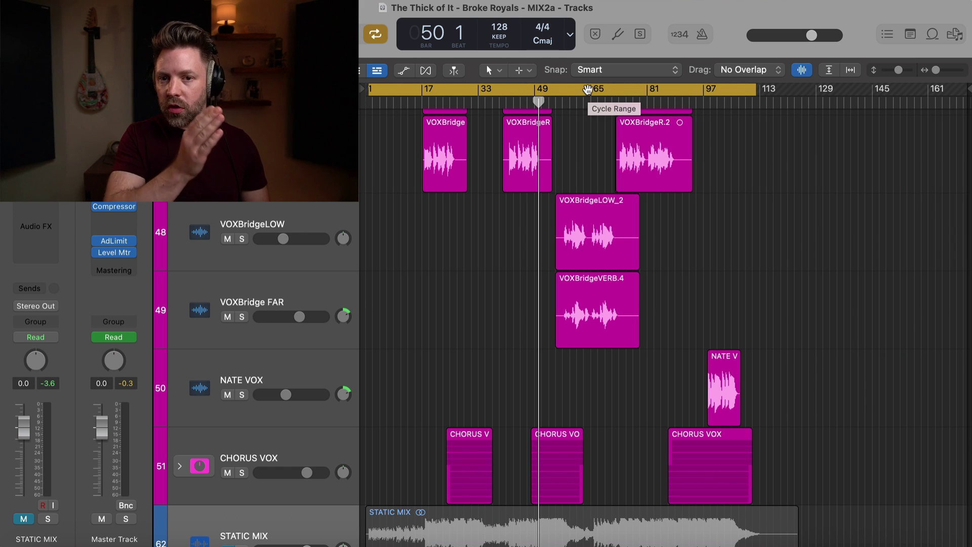
scroll(379, 127, "up", 5)
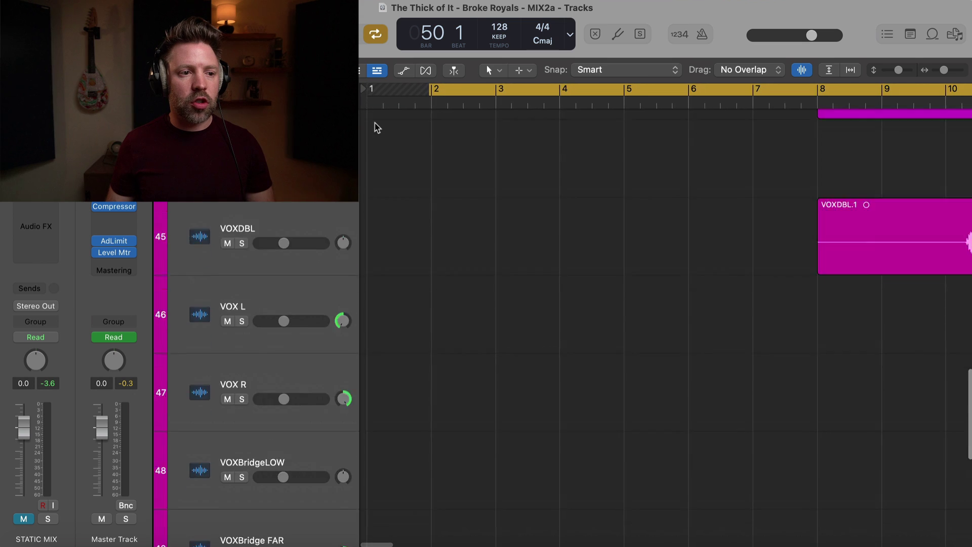
scroll(410, 134, "up", 20)
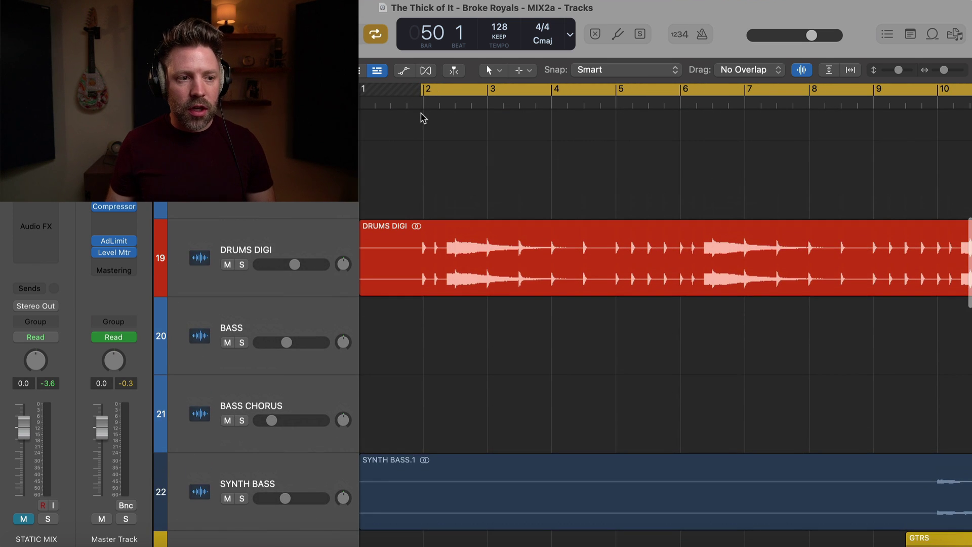
scroll(423, 118, "up", 3)
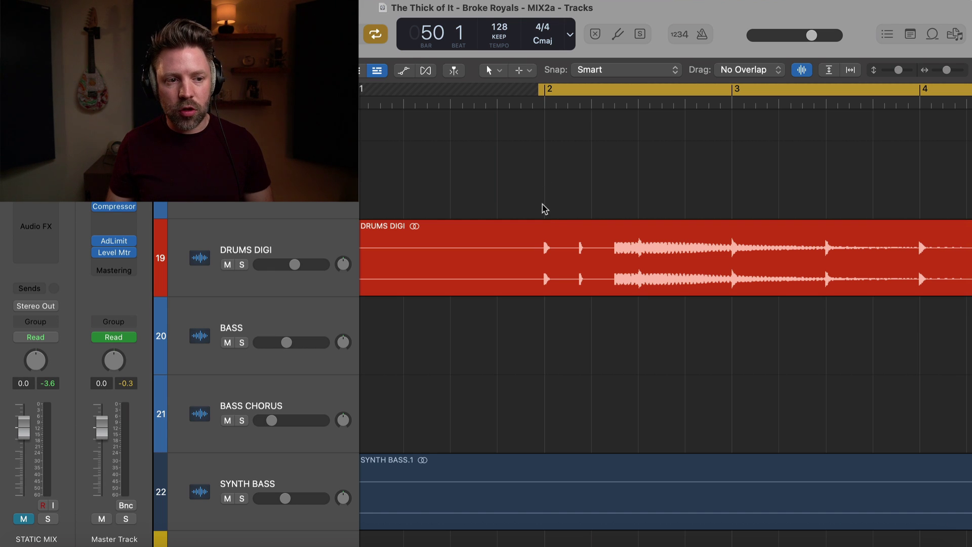
key("space")
Inspect the end of the cycle range near bar 112, turn cycling off and play the song's ending from bar 109.
scroll(544, 209, "down", 3)
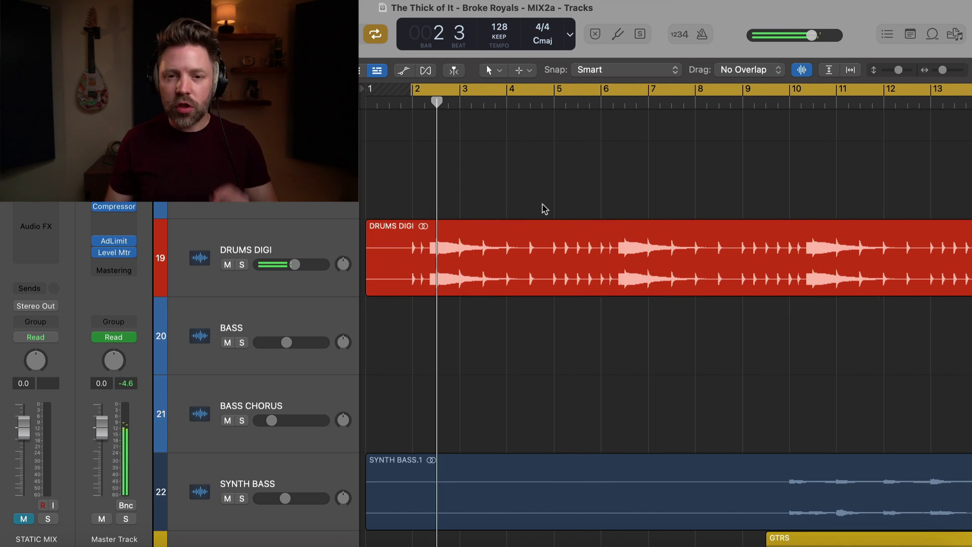
scroll(544, 208, "down", 3)
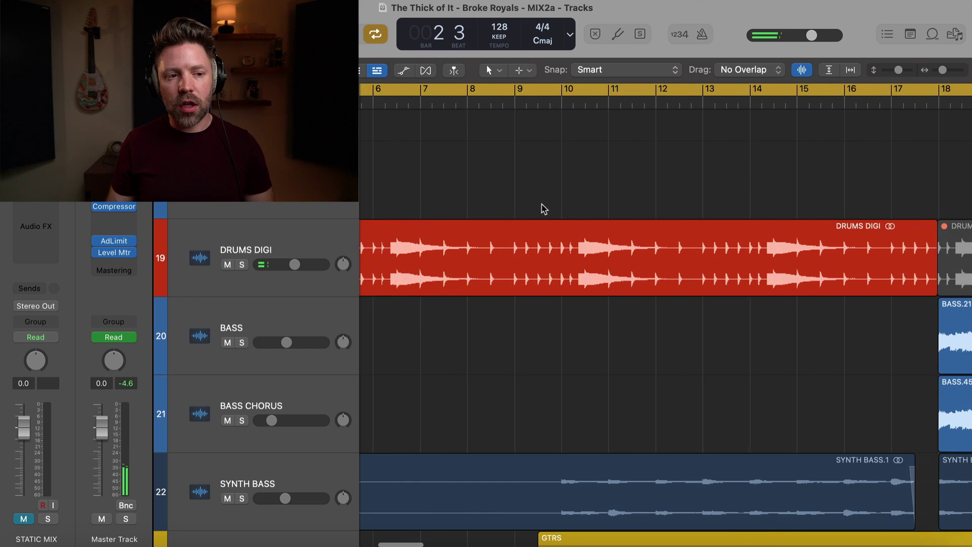
scroll(541, 210, "right", 20)
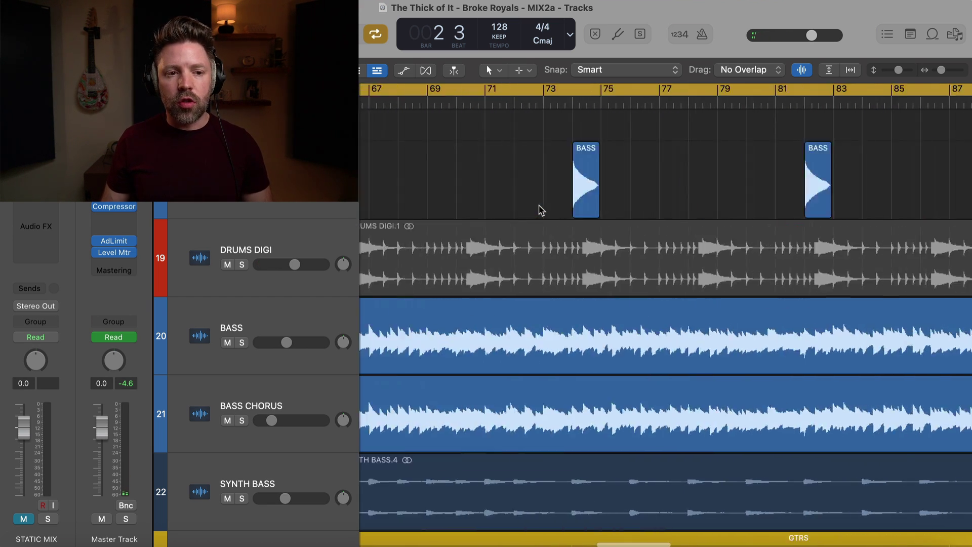
scroll(541, 210, "right", 10)
scroll(541, 210, "left", 10)
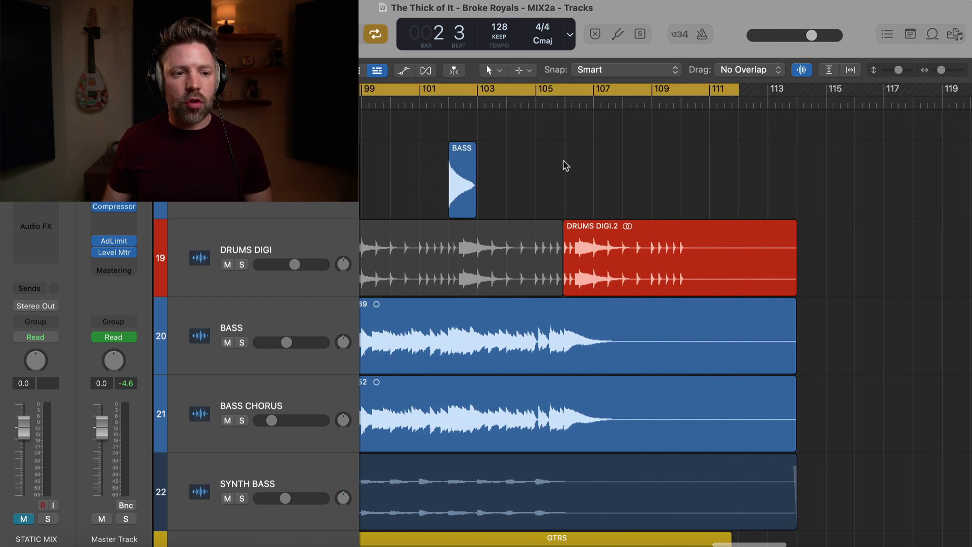
key("c")
left_click(655, 103)
key("space")
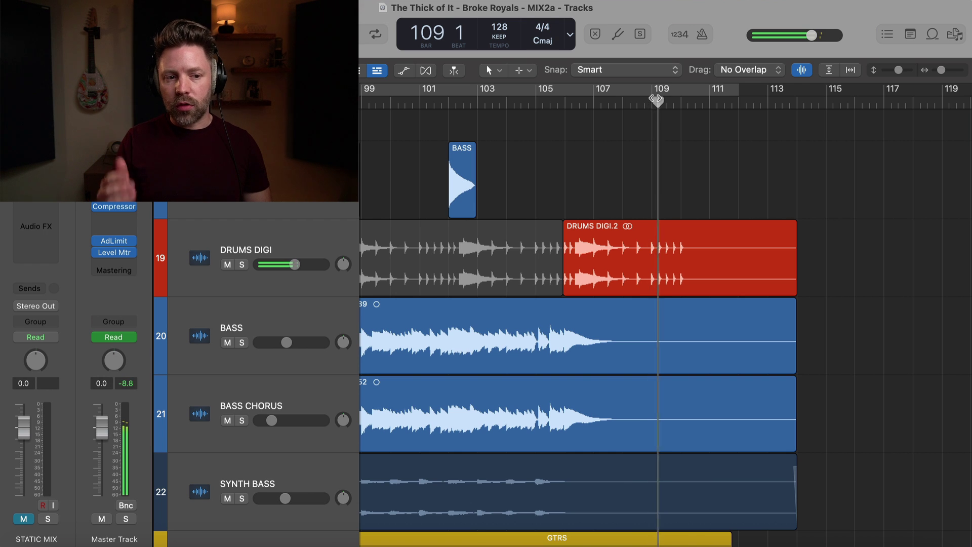
Show the track automation, examine the Master Track's volume fade-out around bar 111, and hide the automation again.
scroll(662, 178, "down", 1)
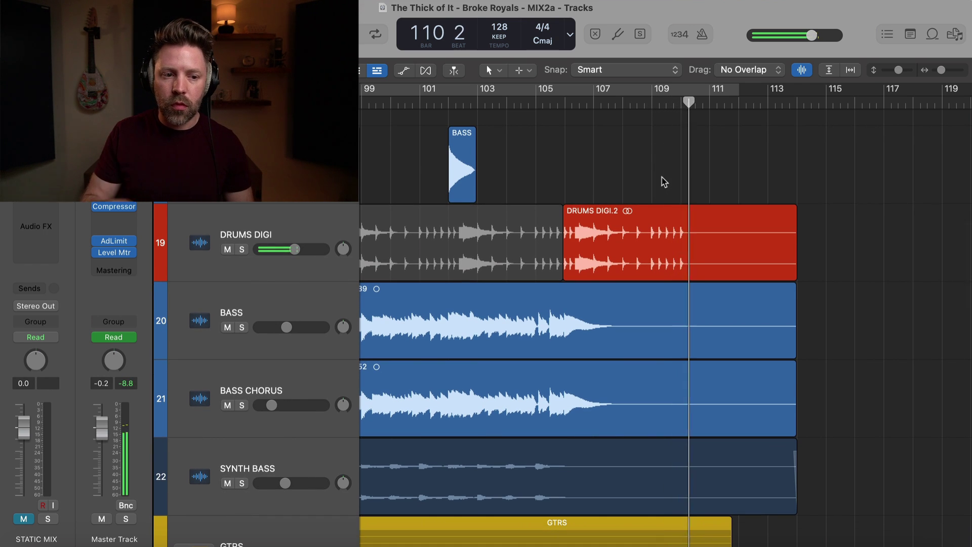
scroll(659, 216, "down", 20)
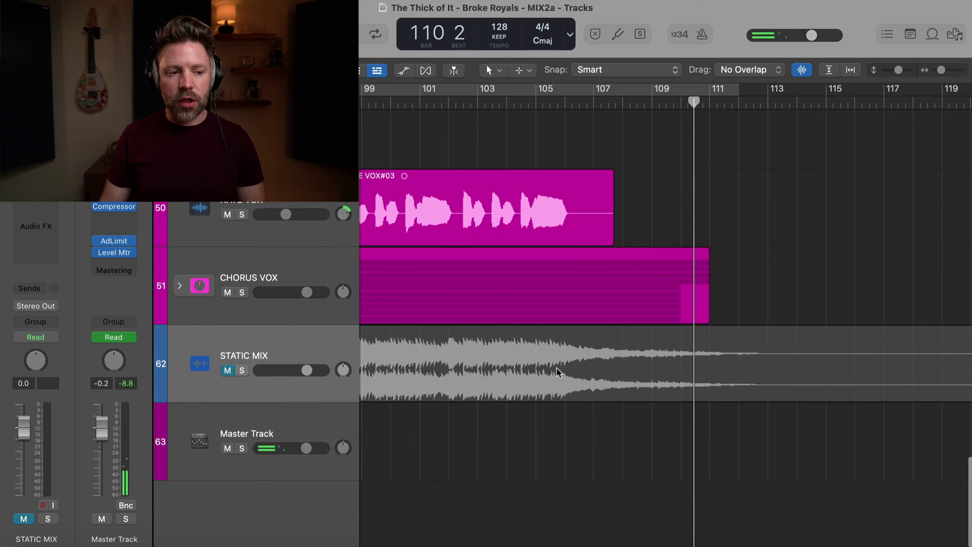
left_click(280, 437)
key("a")
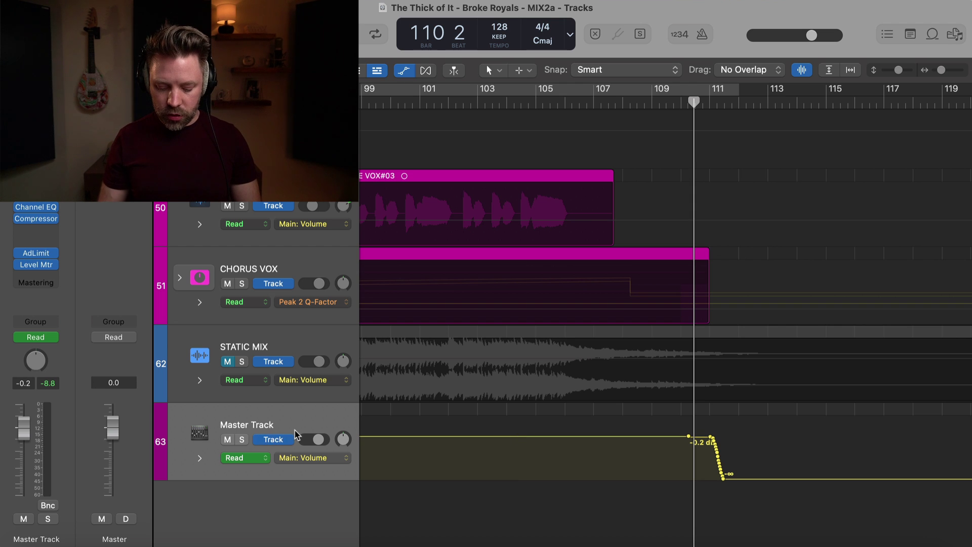
key("super+BackSpace")
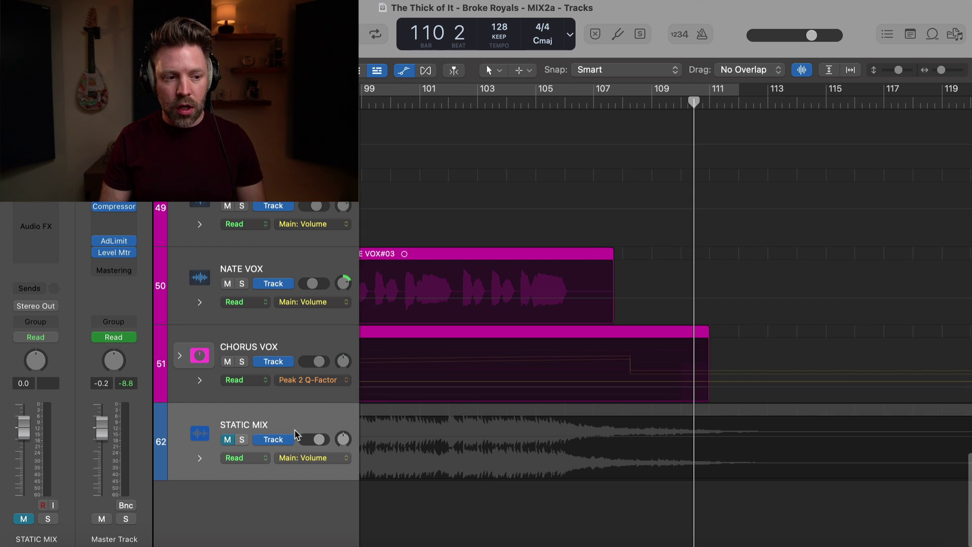
key("super+z")
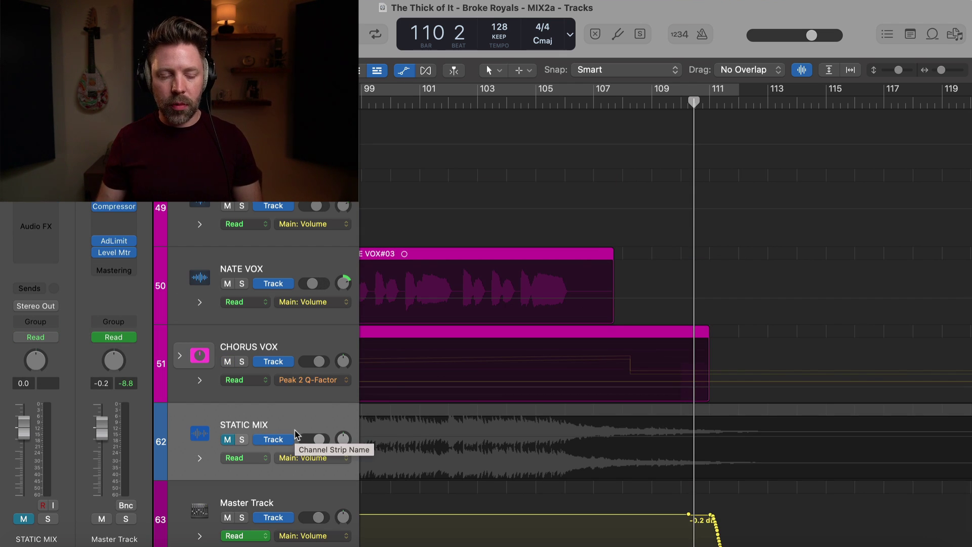
scroll(296, 435, "down", 2)
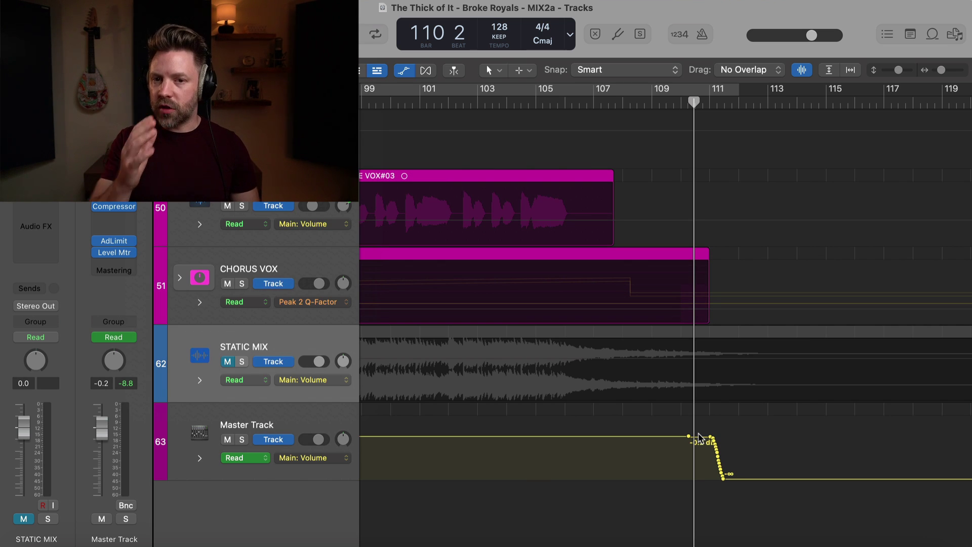
key("a")
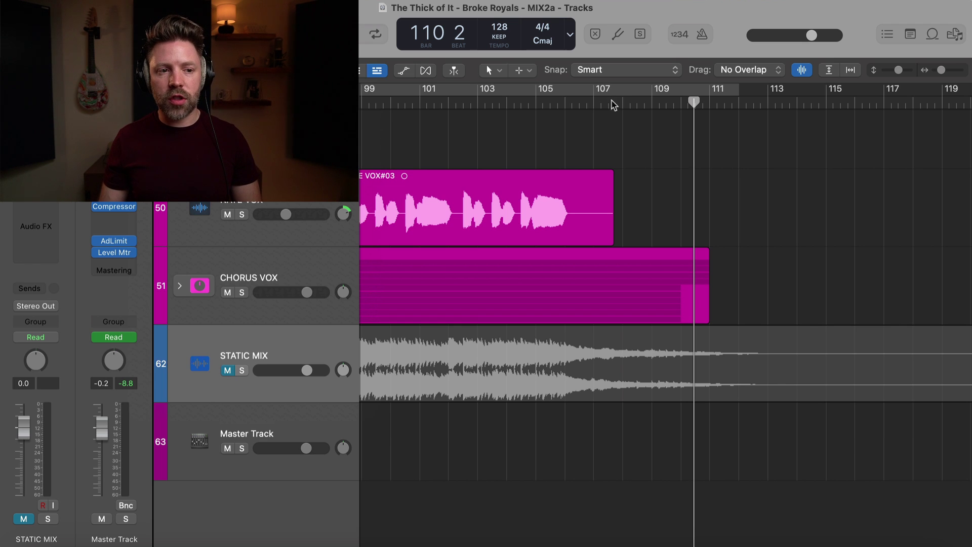
Turn the cycle range back on and bypass both the Adaptive Limiter and the Level Meter on the Master Track.
left_click(593, 89)
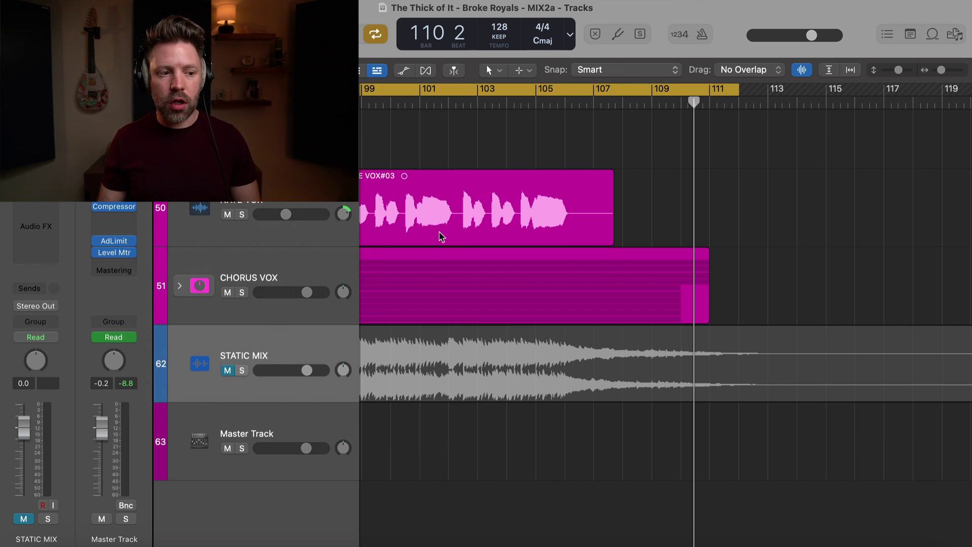
key("Down")
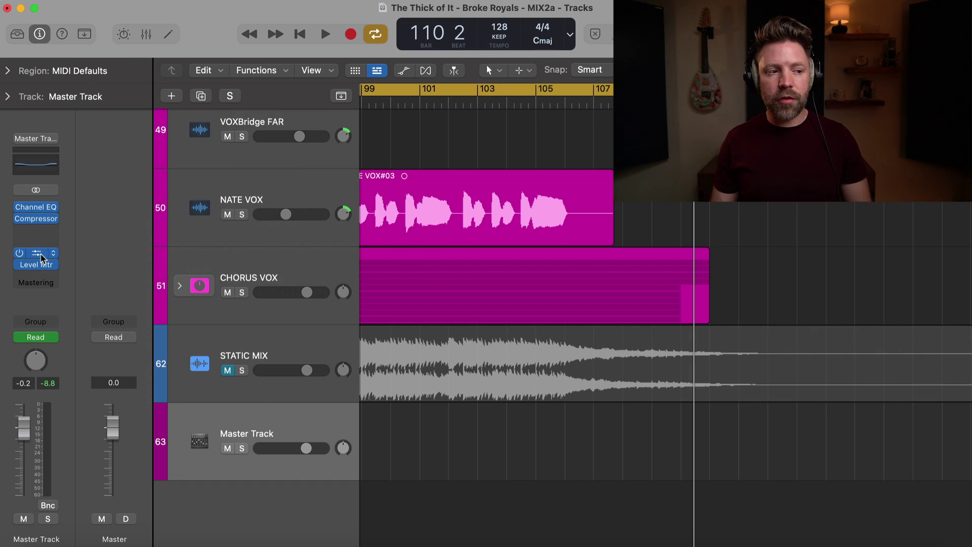
left_click(51, 252)
left_click_drag(471, 176, 392, 176)
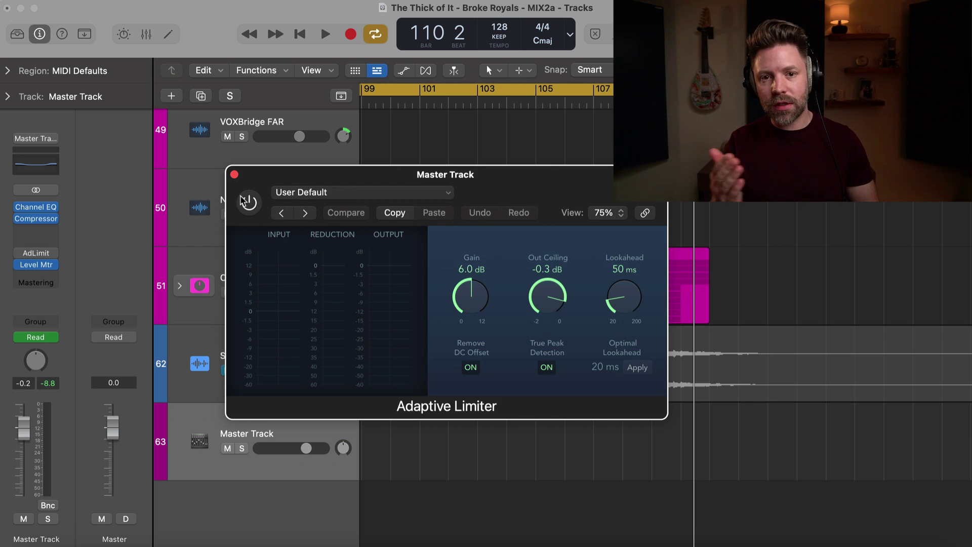
left_click(234, 175)
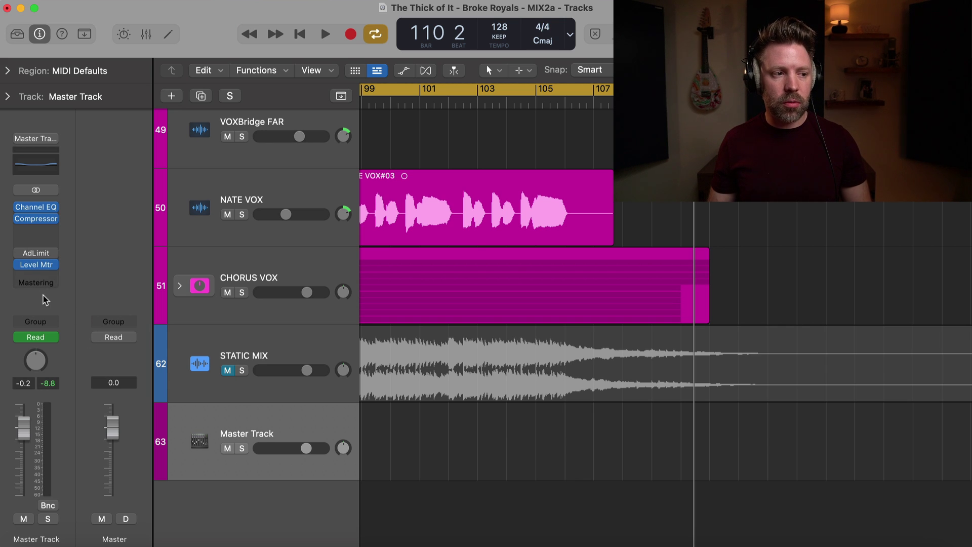
left_click(34, 267)
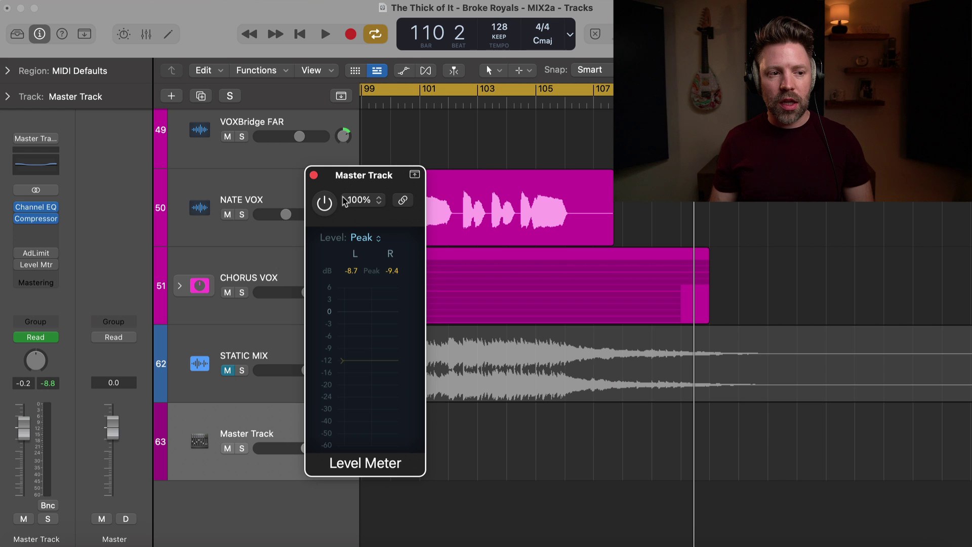
left_click(314, 175)
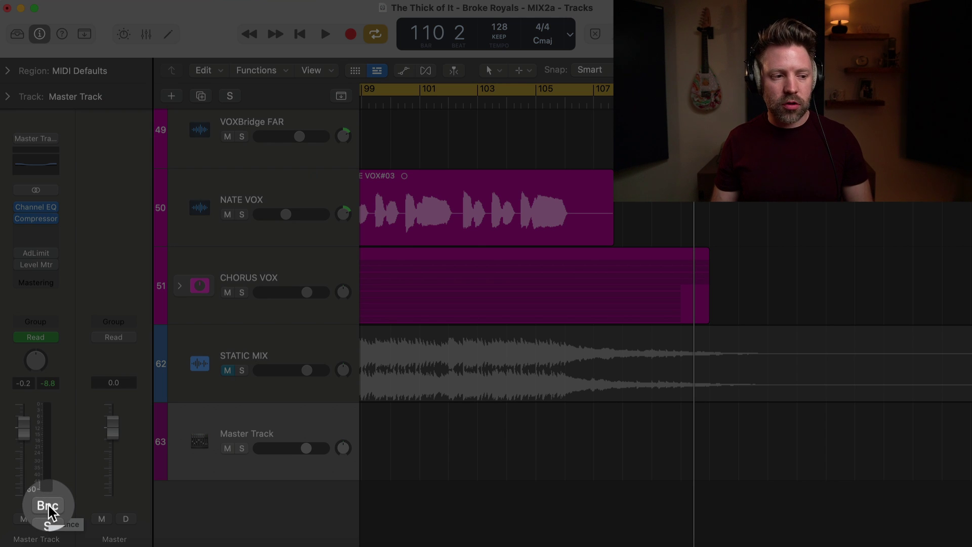
key("i")
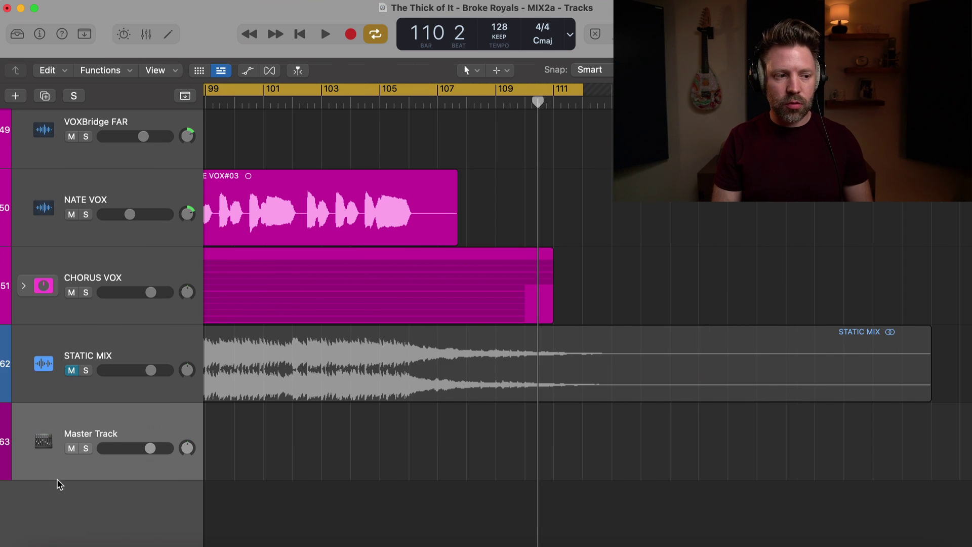
key("i")
key("super+2")
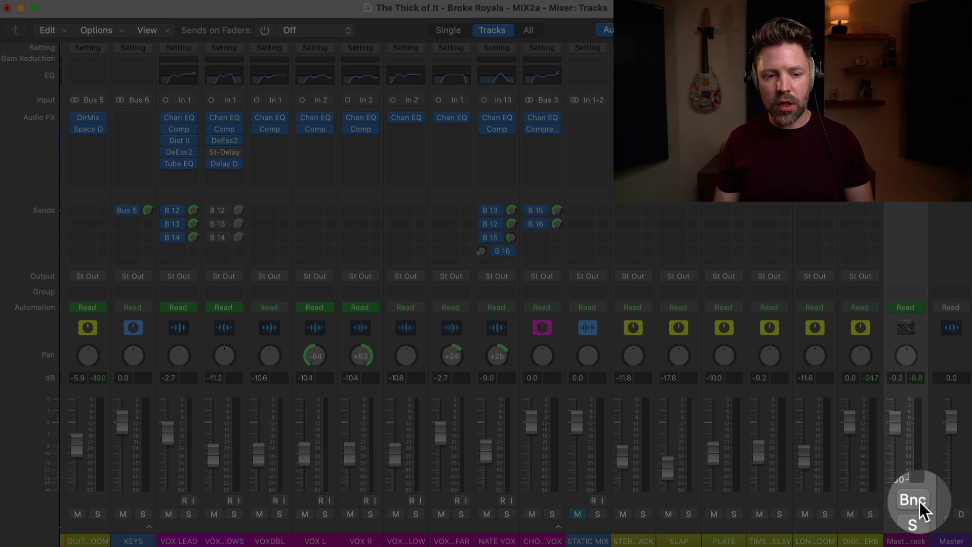
left_click(916, 500)
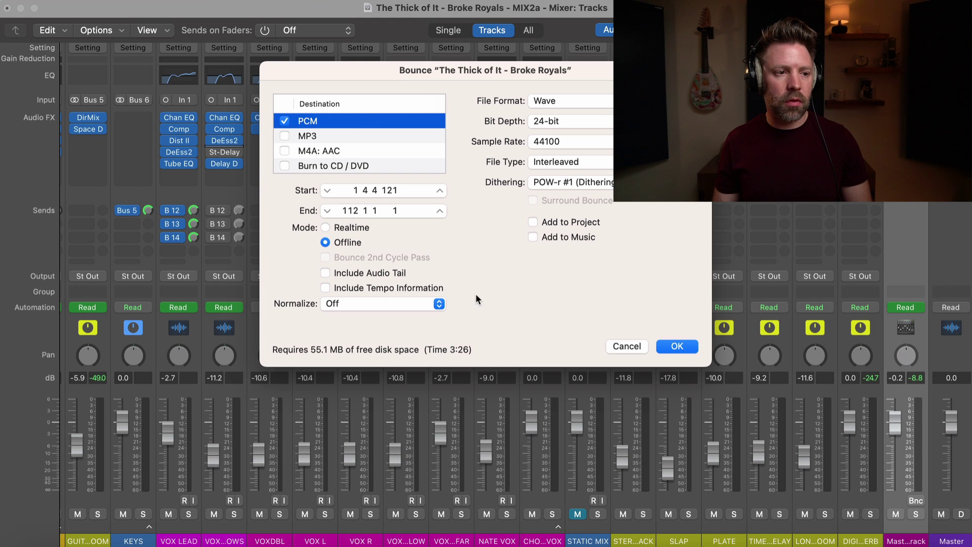
Review the file format and bit depth choices for the bounce, keeping Wave and 24-bit.
left_click_drag(352, 88, 219, 128)
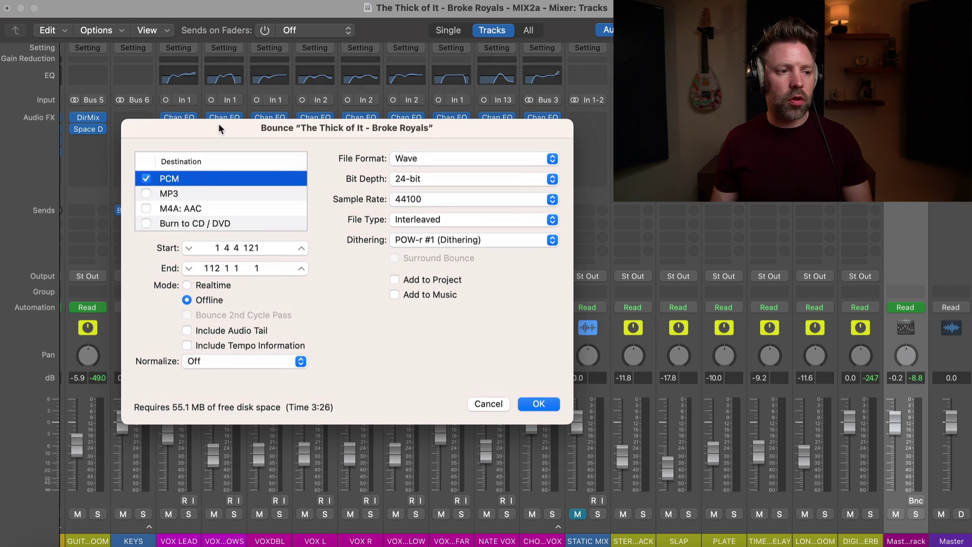
left_click(416, 159)
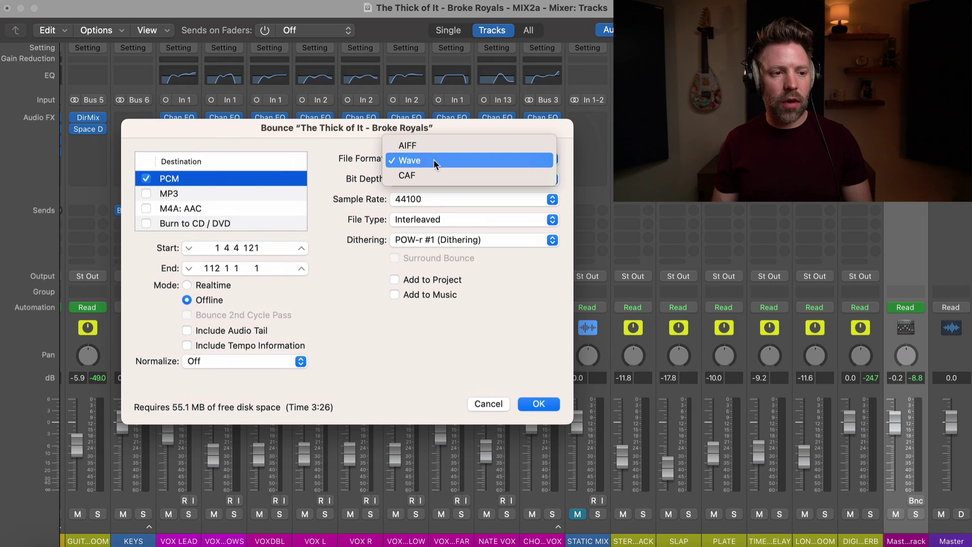
left_click(431, 158)
left_click(429, 178)
left_click(430, 182)
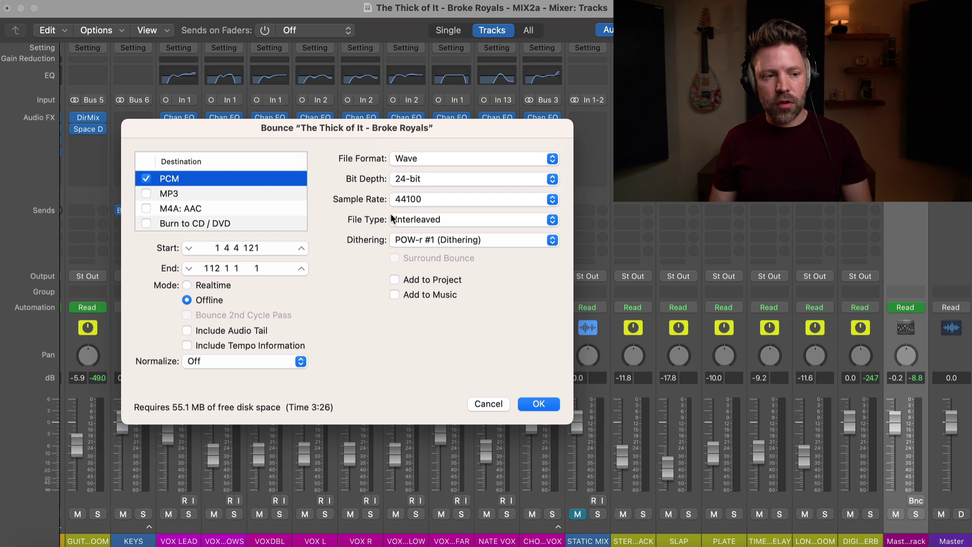
Set dithering to None and bounce the mix into the BOUNCES folder as The Thick of It MIX2a.
left_click(408, 245)
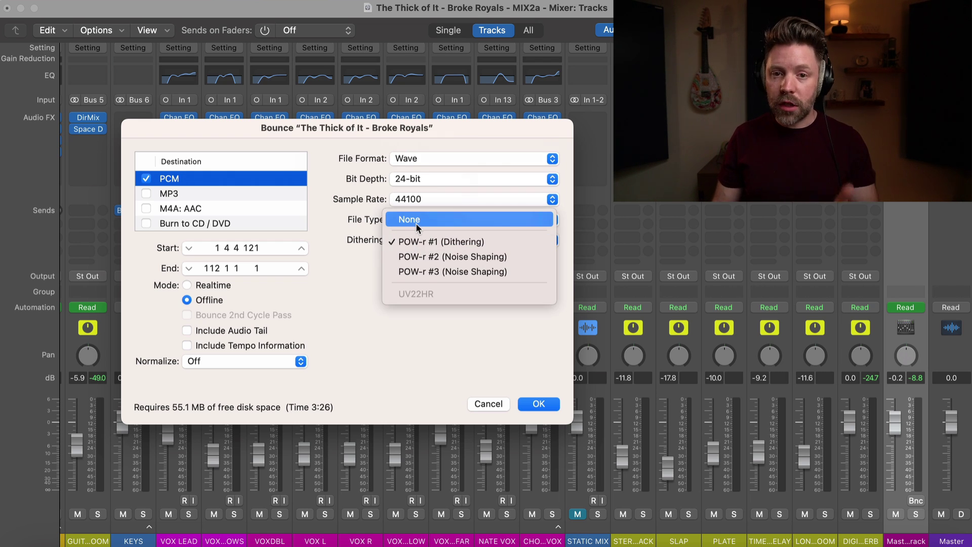
left_click(415, 223)
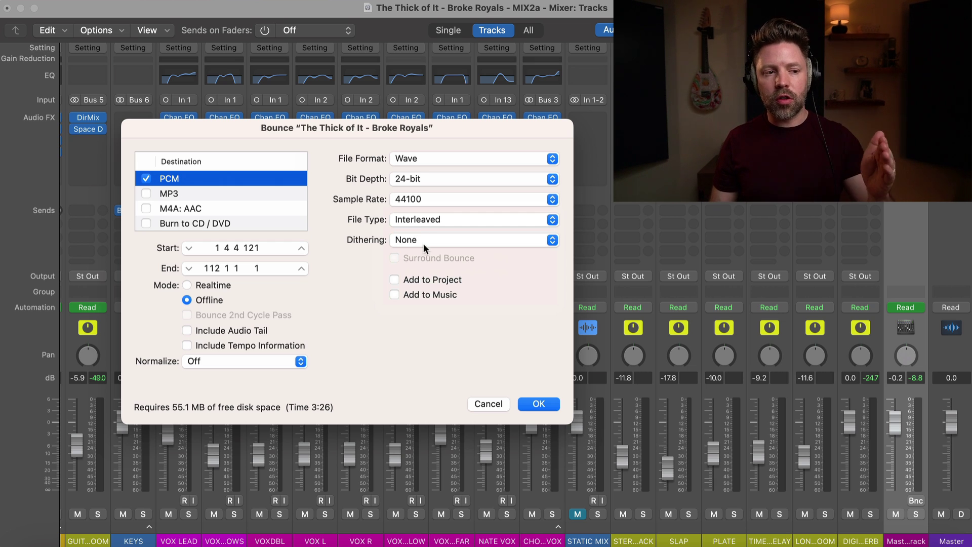
left_click(424, 243)
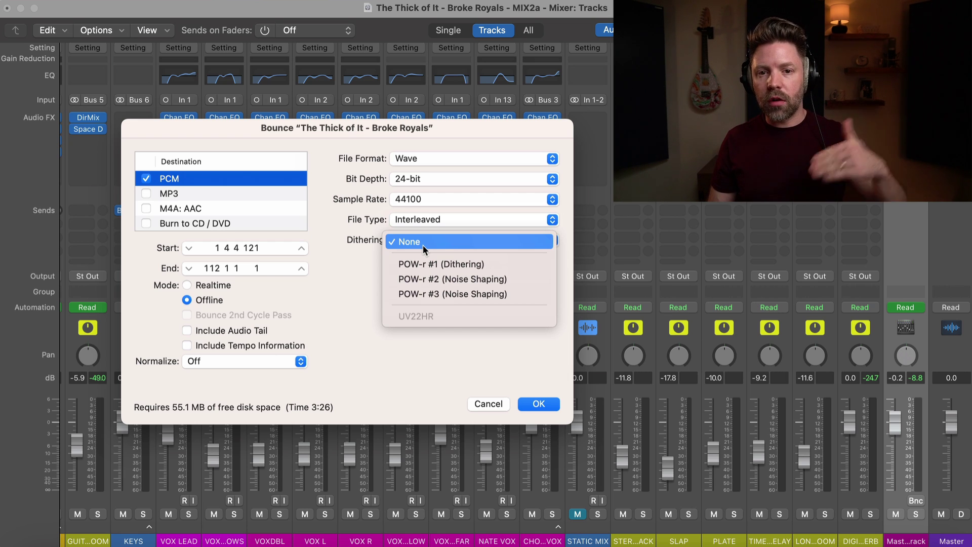
left_click(363, 243)
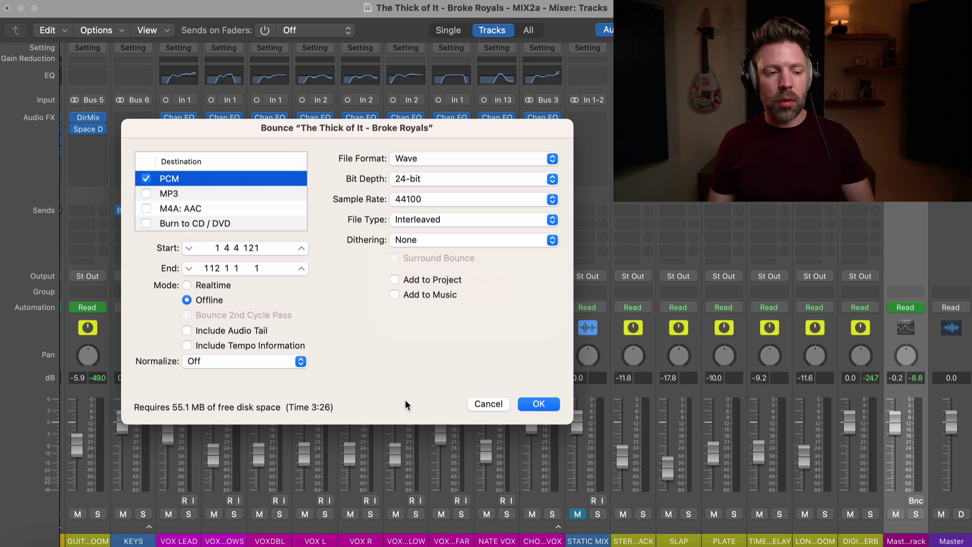
left_click(538, 404)
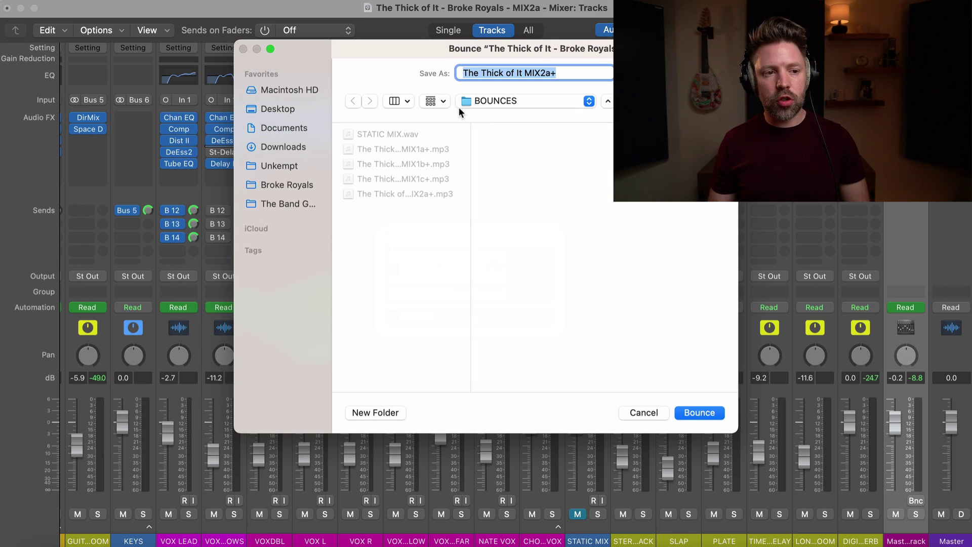
key("Return")
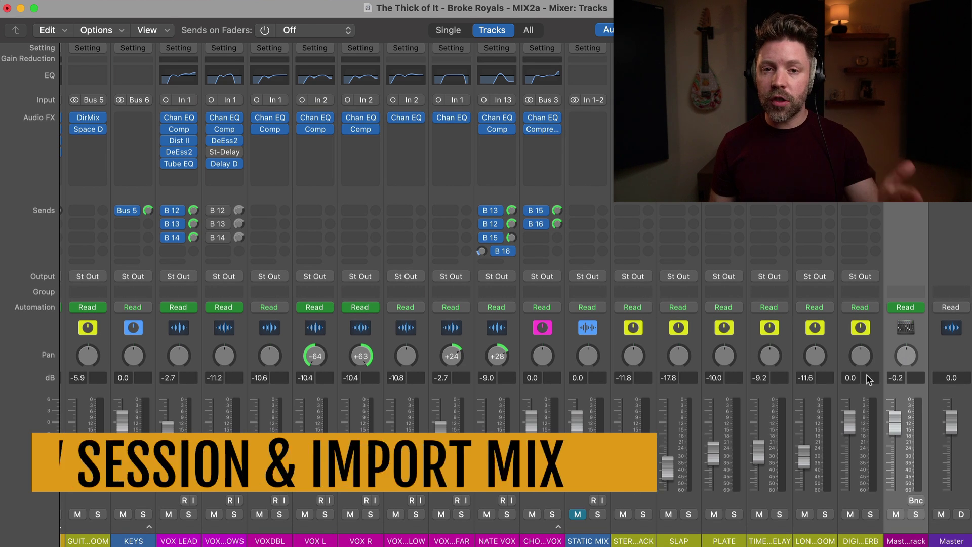
Start a new project, closing the current one, and create one Mic or Line audio track.
left_click(96, 7)
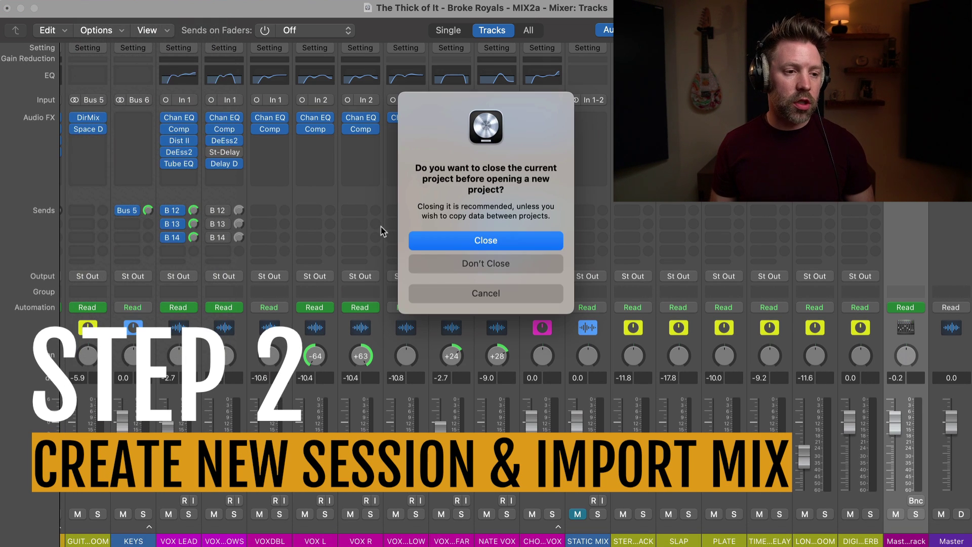
left_click(486, 245)
left_click(485, 242)
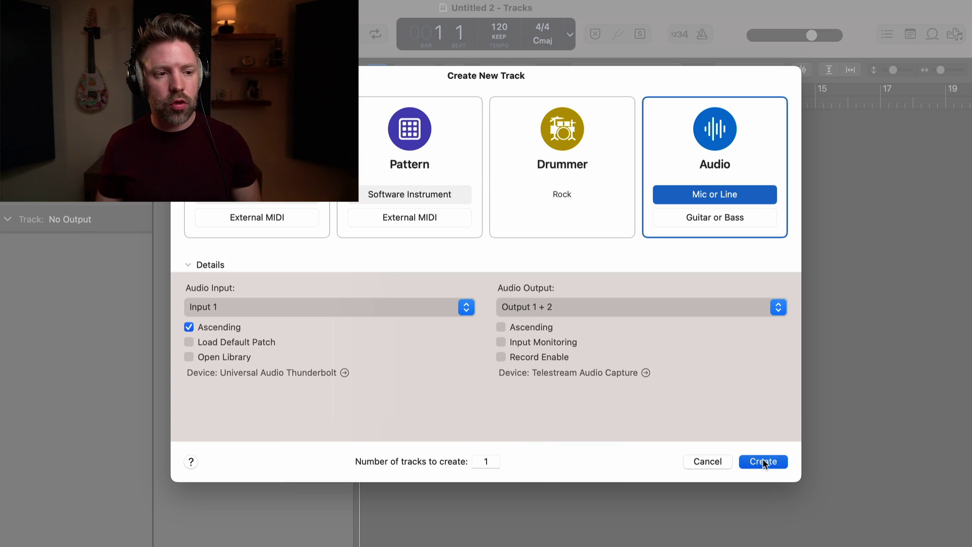
left_click(763, 458)
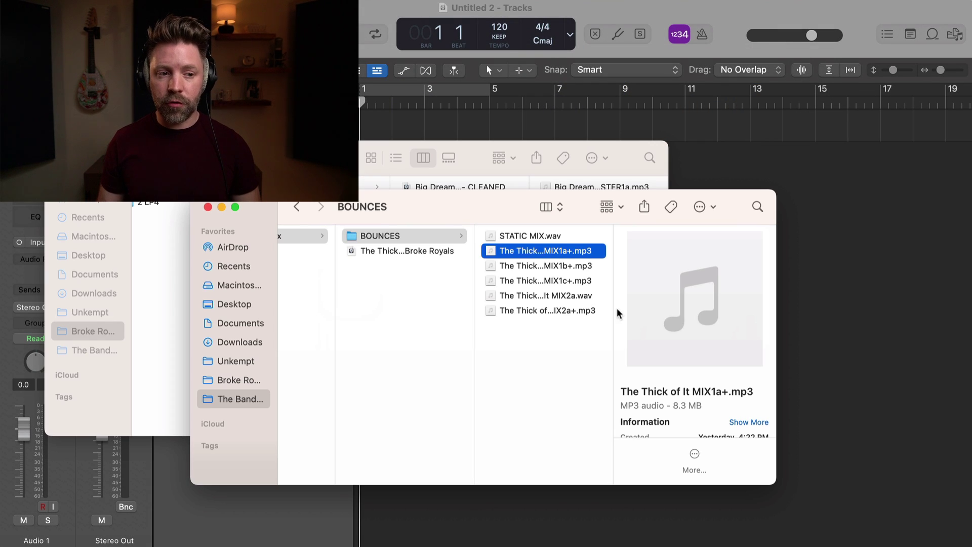
Import The Thick of It MIX2a.wav from the BOUNCES folder onto the audio track at bar 1.
left_click(522, 297)
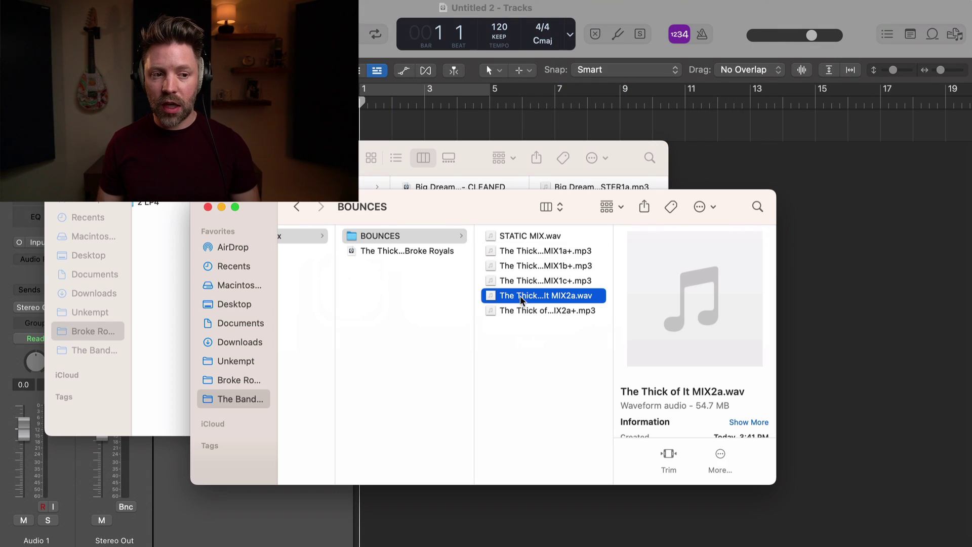
left_click(549, 297)
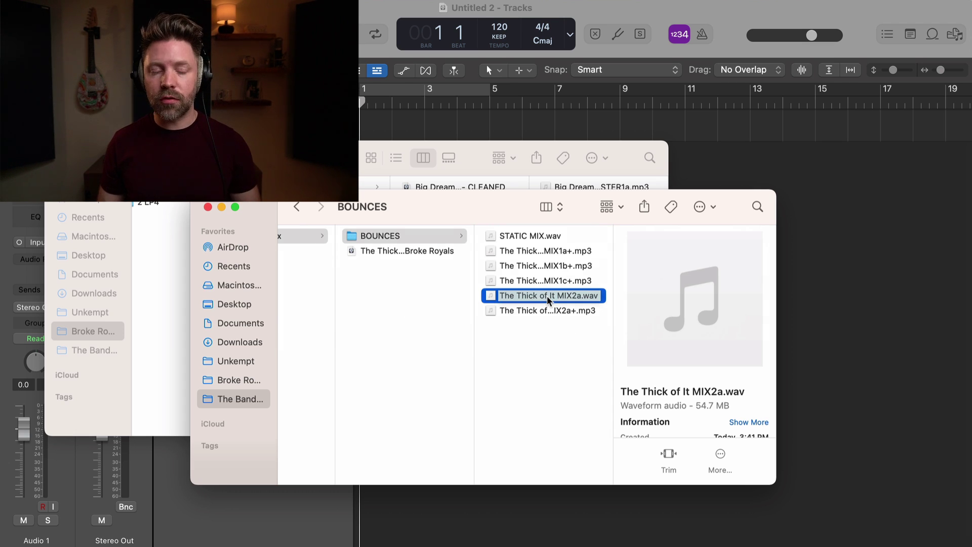
left_click_drag(549, 299, 362, 130)
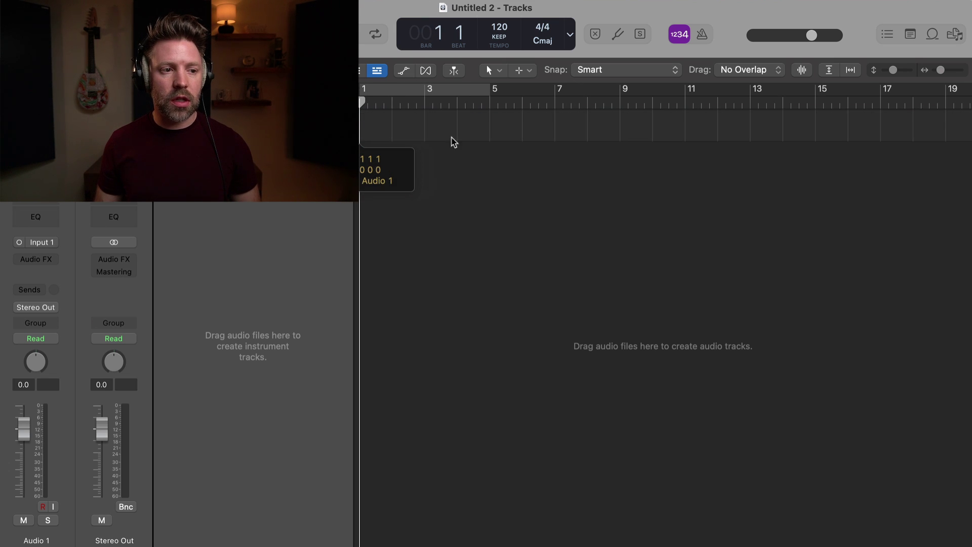
left_click(448, 171, "ctrl+alt")
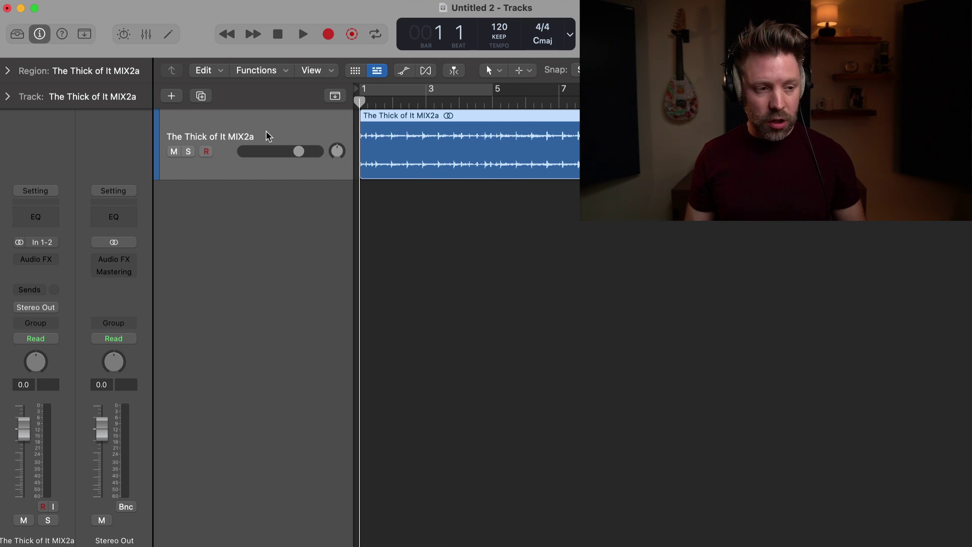
Duplicate the mix track with its region, placing the copy above the original as UNMASTERED, and mute it.
key("super+d")
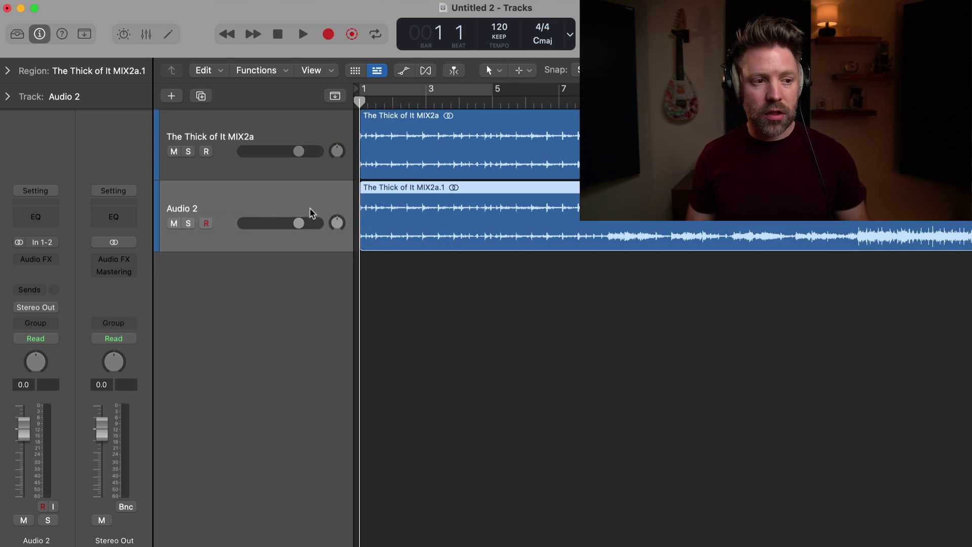
left_click_drag(206, 209, 212, 130)
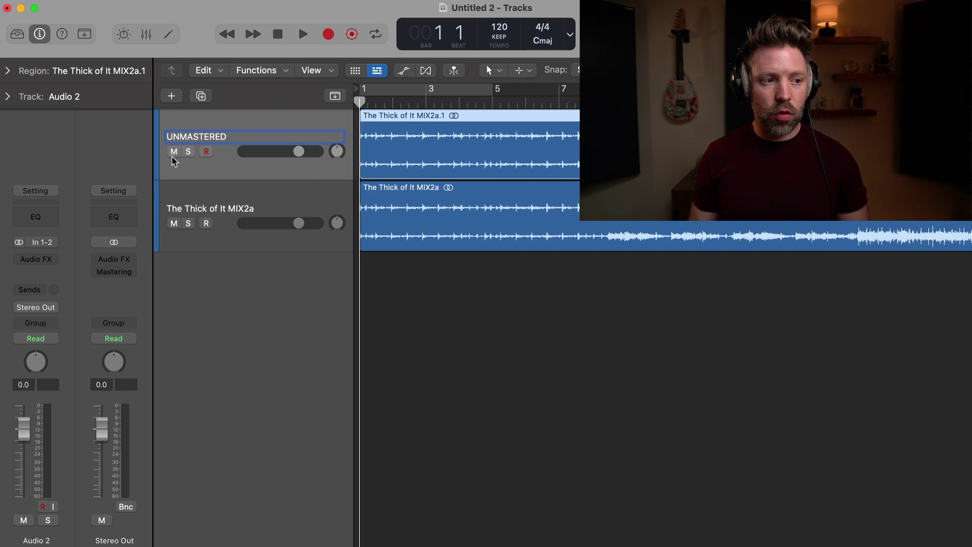
left_click(174, 152)
Rename the original mix track below UNMASTERED as MASTERED.
left_click(192, 216)
double_click(192, 209)
type("MASTER")
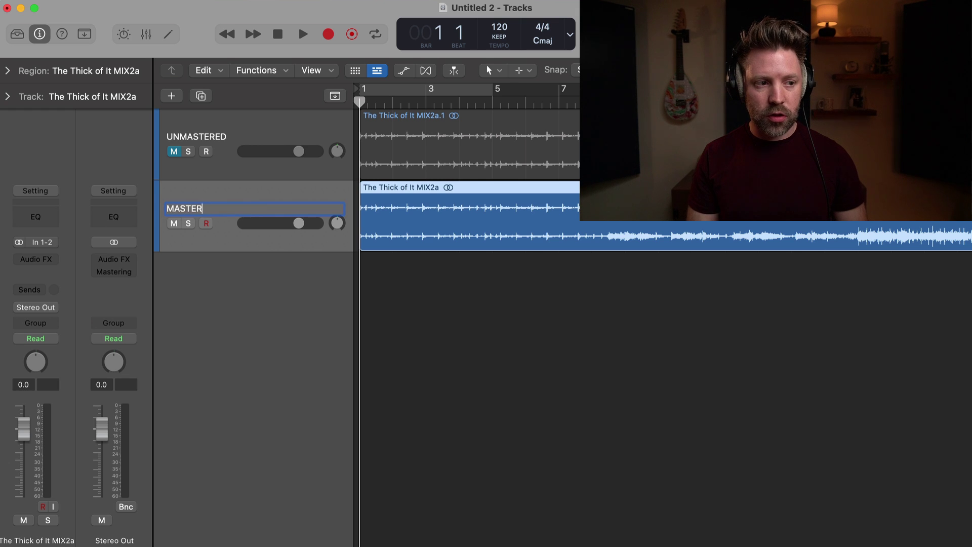
type("ED")
key("Return")
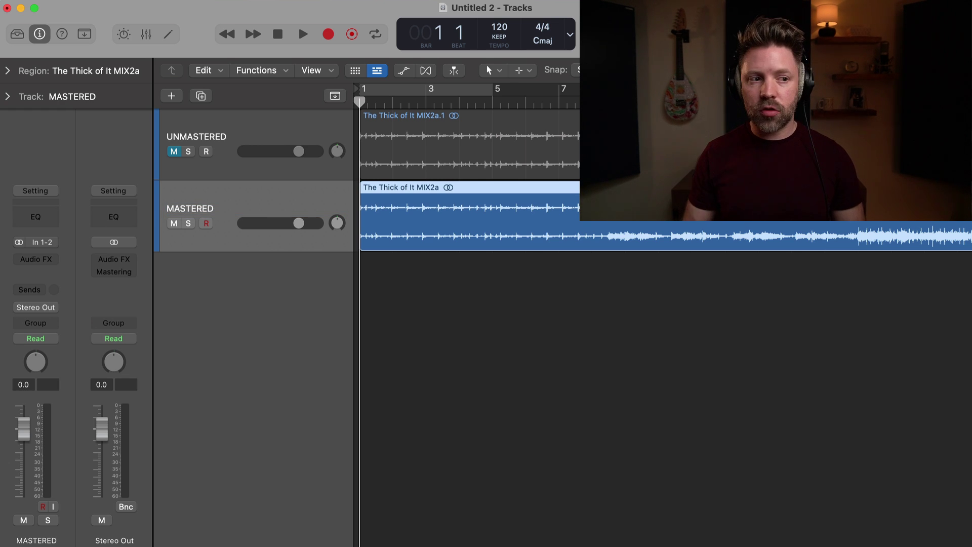
Solo the UNMASTERED track to demonstrate comparing it with the MASTERED track.
left_click(188, 152)
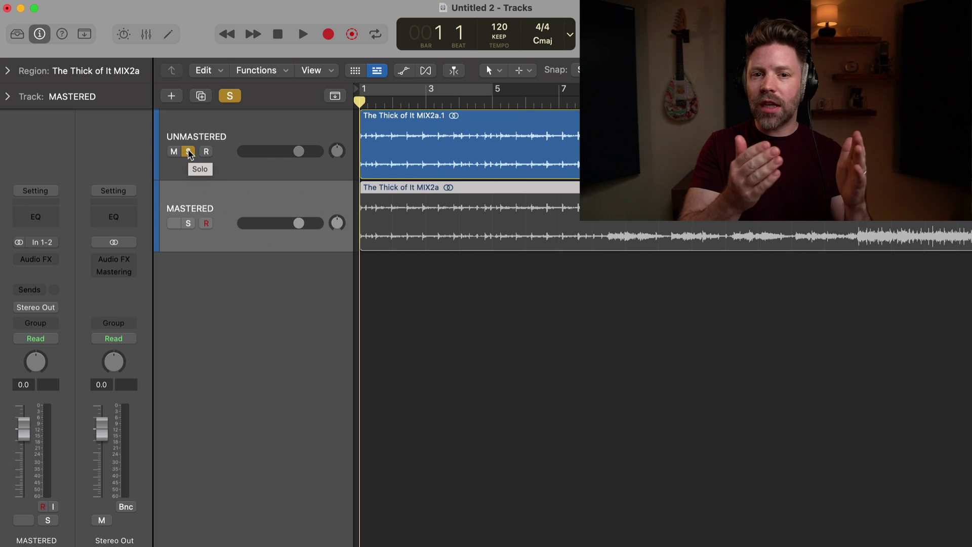
key("m")
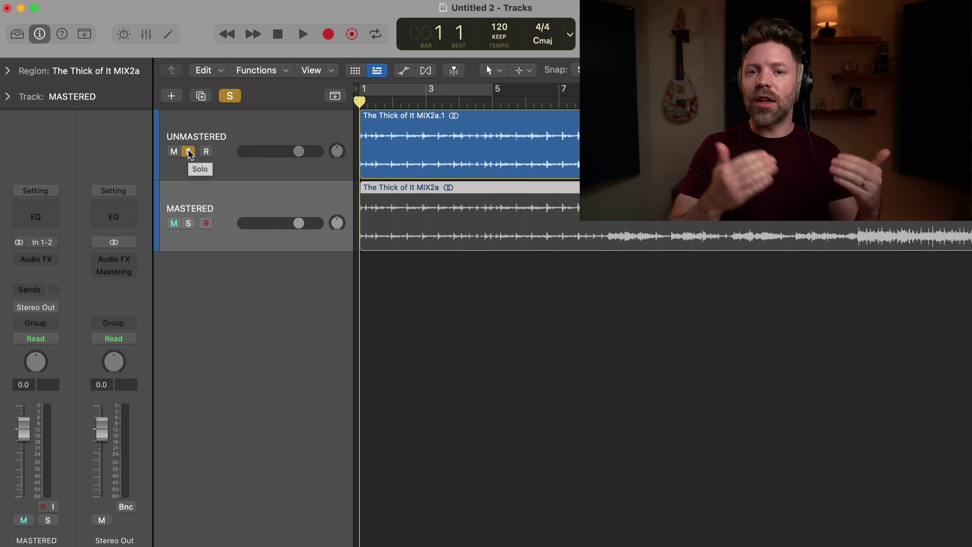
key("z")
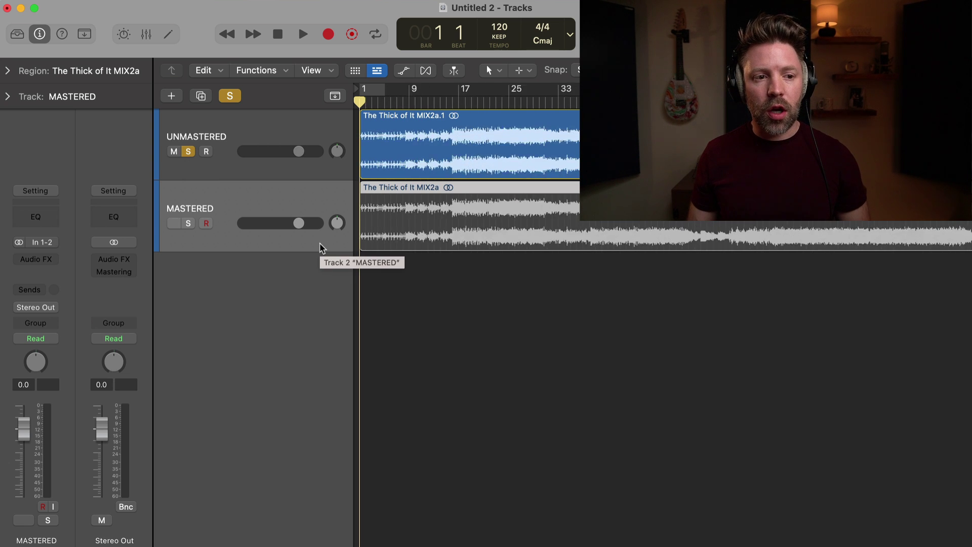
key("m")
key("m")
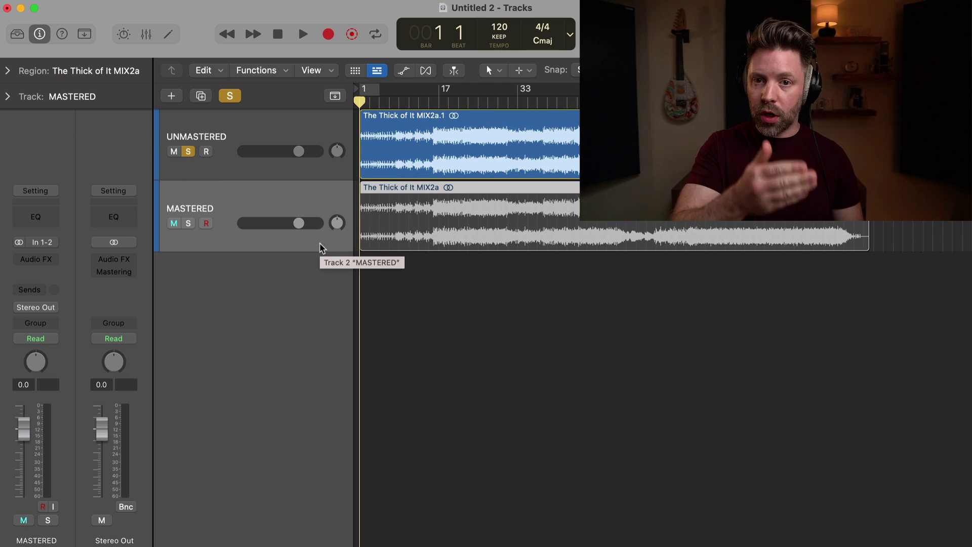
key("m")
Import Big Dream MASTER1a from the Big Dream MASTERS folder onto a new track below MASTERED at bar 1.
key("super+Tab")
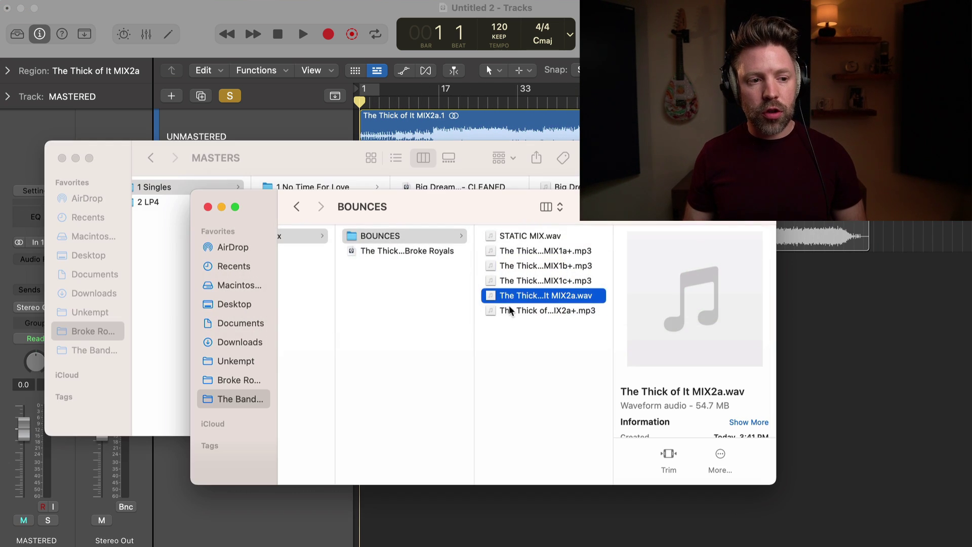
left_click(347, 181)
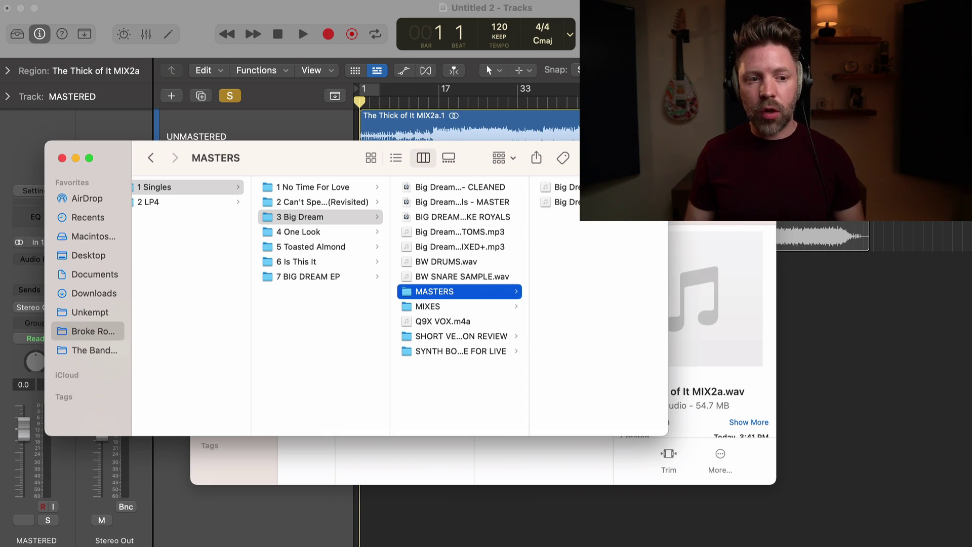
left_click(560, 201)
left_click_drag(560, 202, 358, 287)
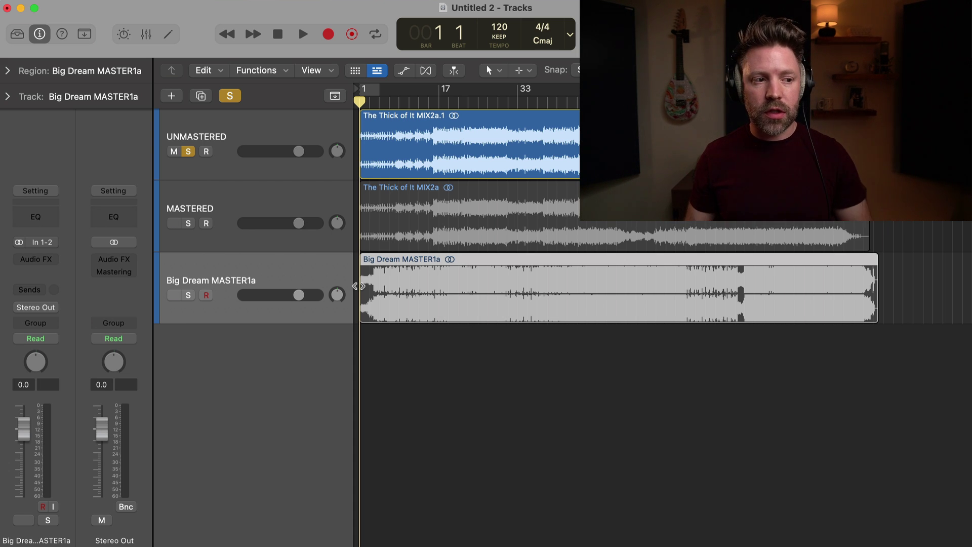
Turn off solo on UNMASTERED and mute the Big Dream MASTER1a reference track, leaving MASTERED selected.
left_click(187, 152)
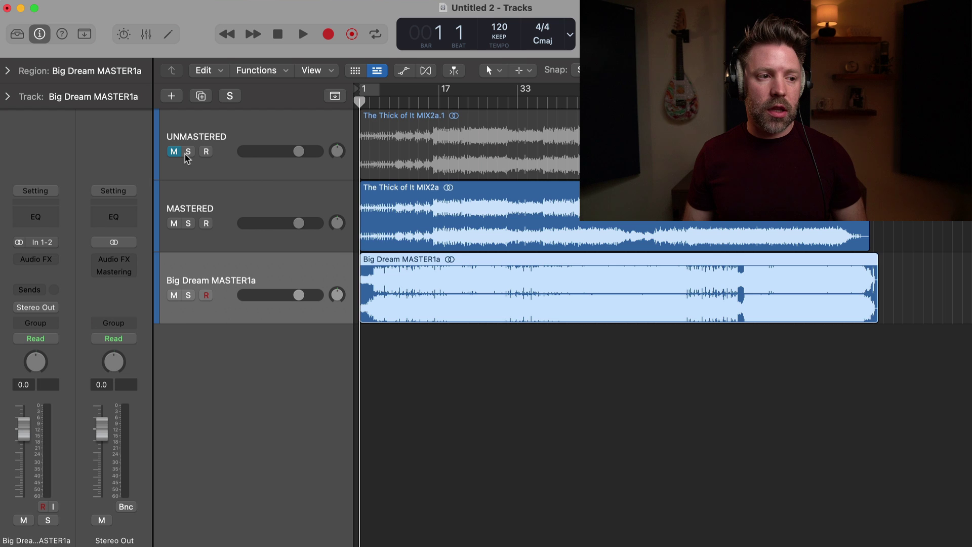
left_click(174, 296)
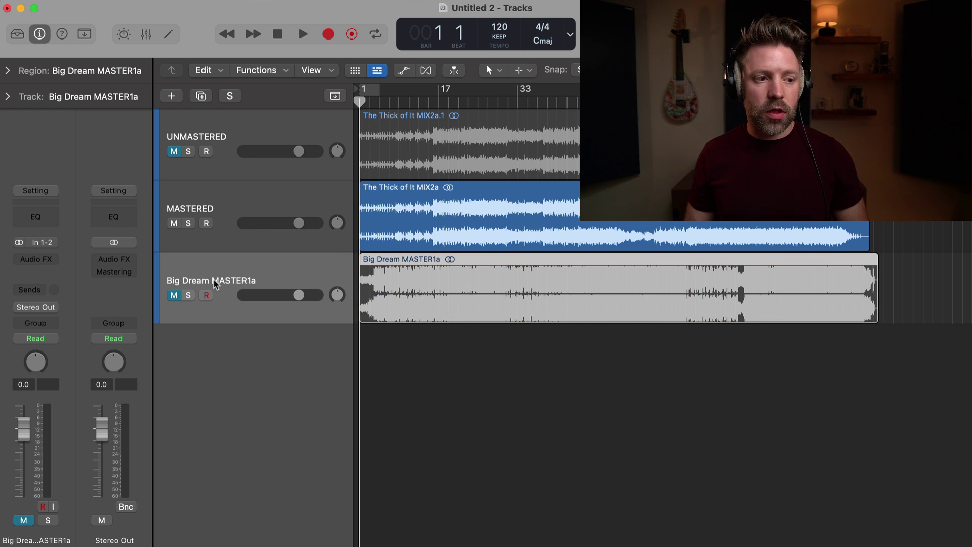
left_click(210, 207)
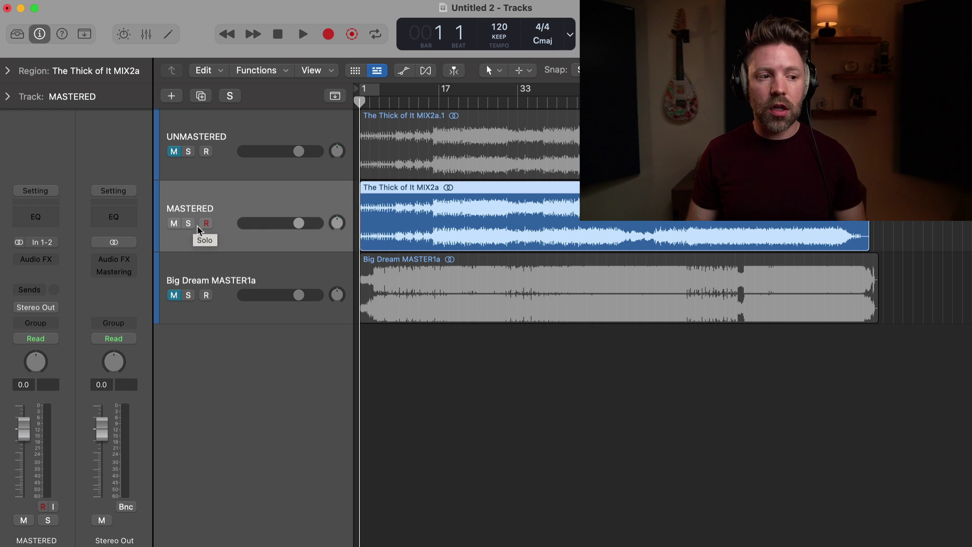
right_click(261, 300)
left_click(230, 341)
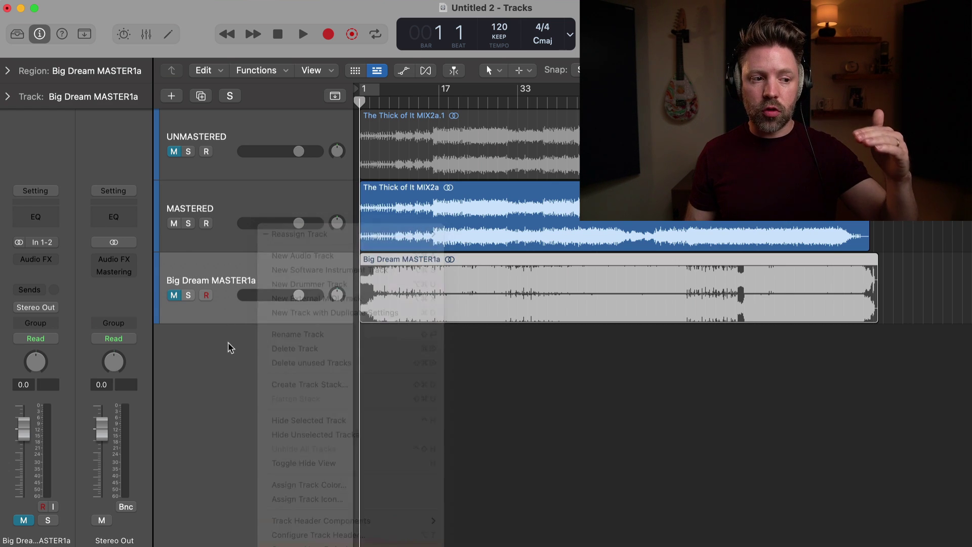
left_click(196, 205)
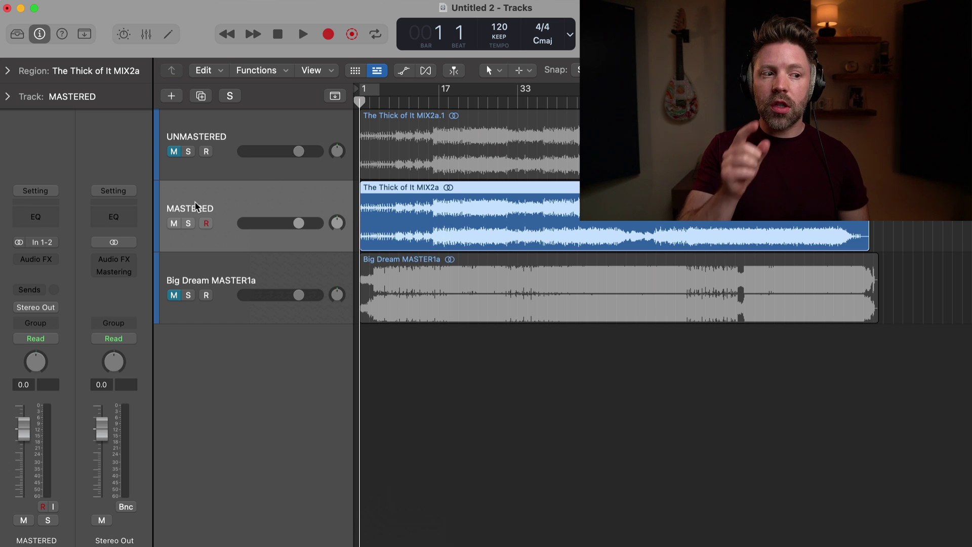
Solo the Big Dream MASTER1a reference track briefly and turn its solo off again.
left_click(189, 295)
key("ctrl+m")
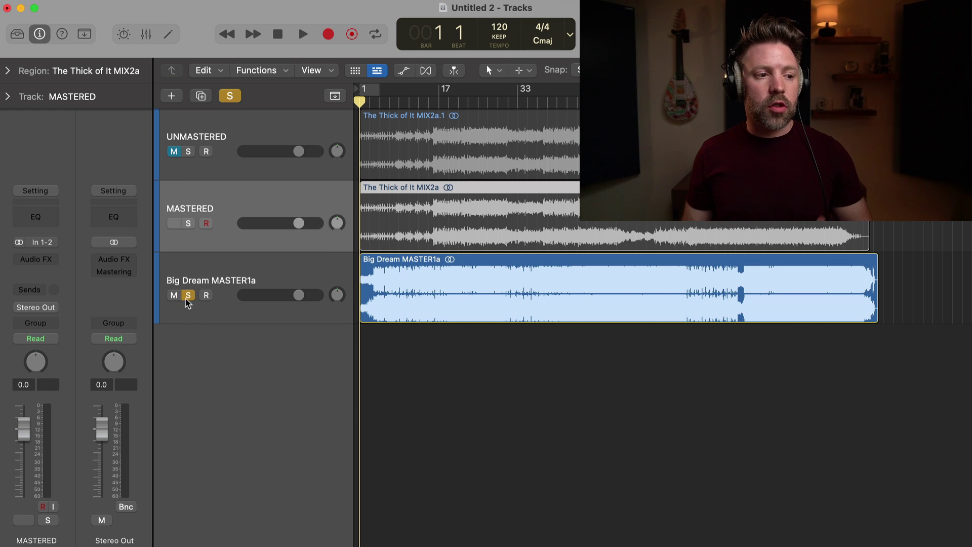
left_click(188, 296)
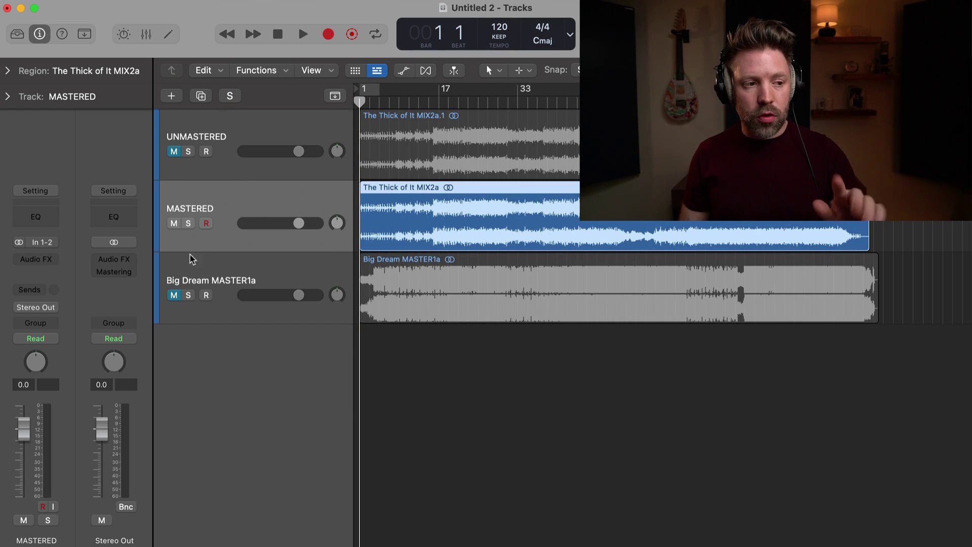
Start the Mastering Assistant on the Stereo Out channel to analyze the mix.
left_click(115, 273)
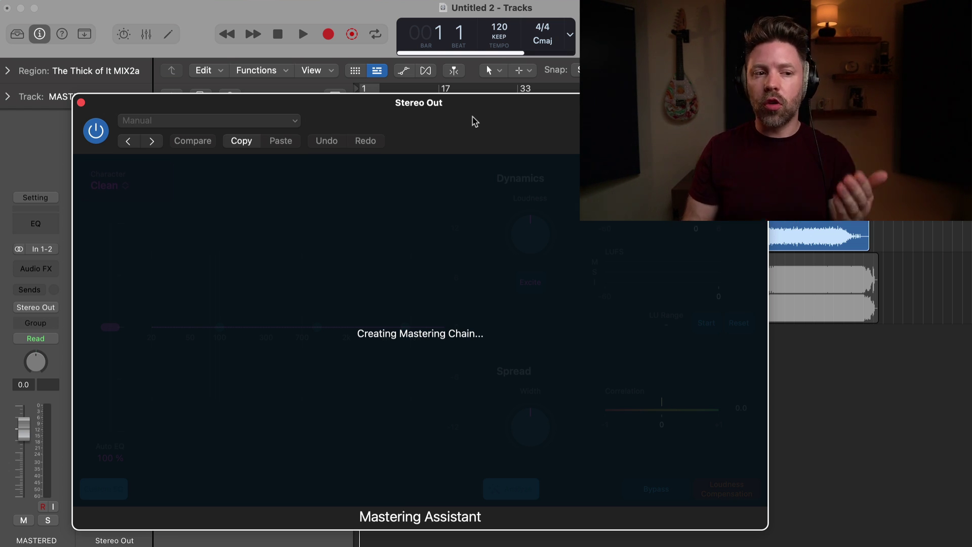
Bypass the Mastering Assistant on the Stereo Out channel and insert a stereo MultiMeter after it.
left_click(92, 125)
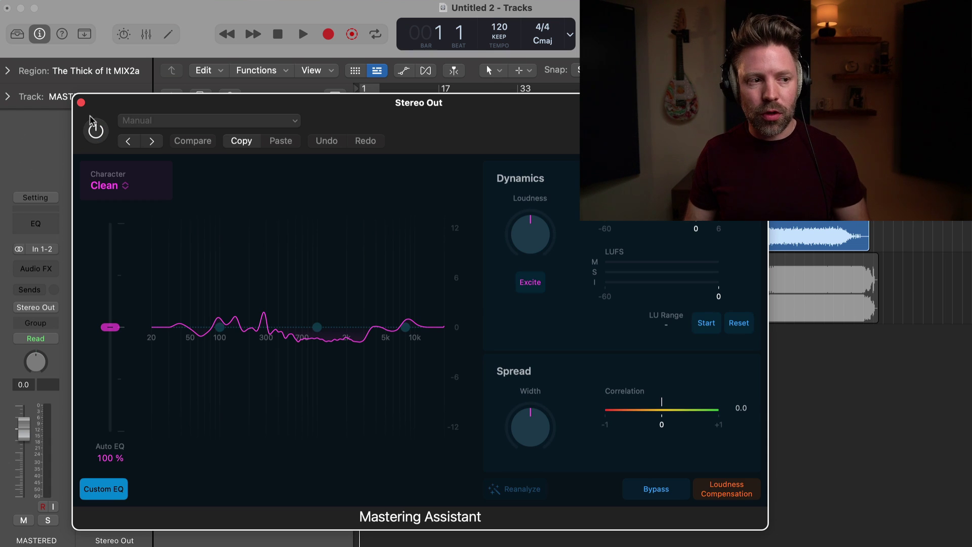
left_click(80, 102)
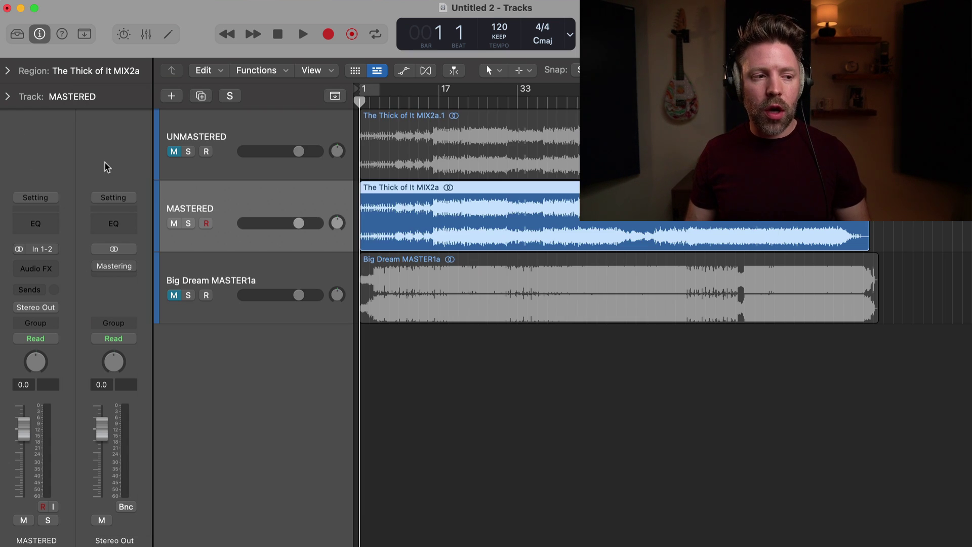
left_click(120, 276)
mouse_move(157, 414)
mouse_move(156, 470)
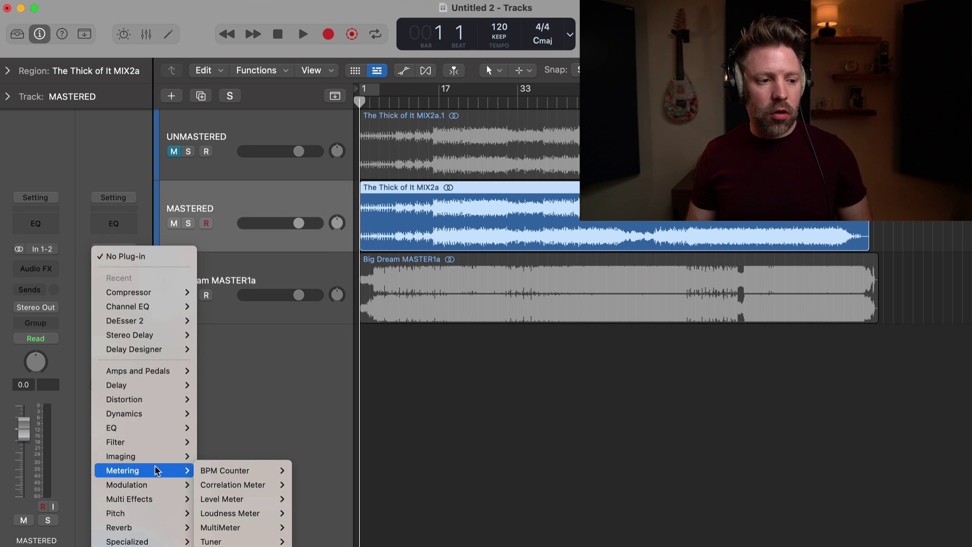
mouse_move(253, 527)
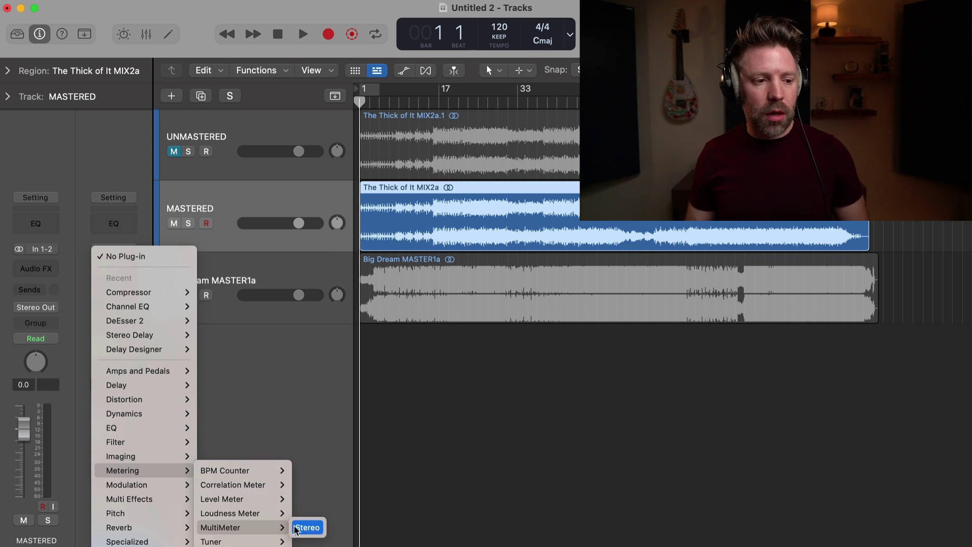
left_click(296, 529)
left_click_drag(478, 183, 257, 91)
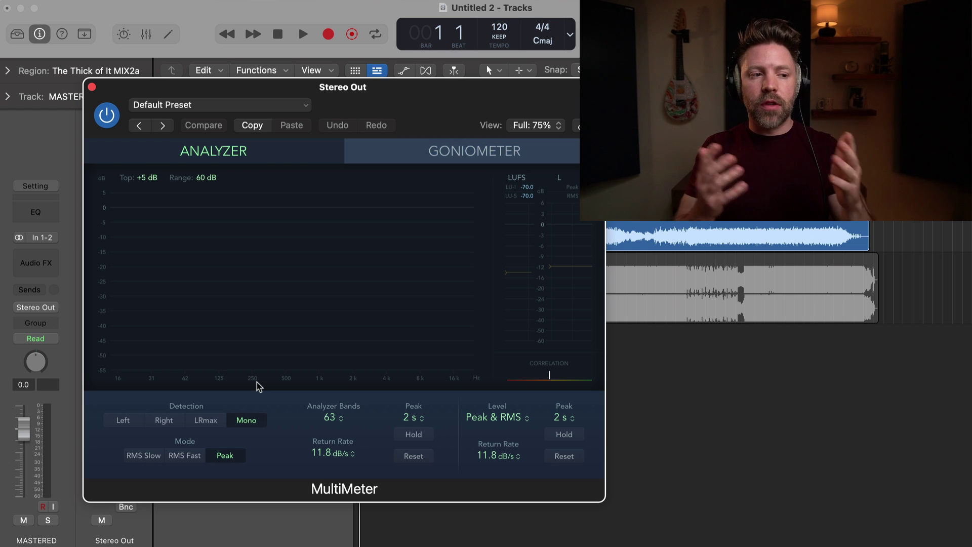
Move the MultiMeter window clear of the track headers and play MASTERED briefly from bar 16 to check its levels.
left_click_drag(333, 97, 648, 172)
left_click_drag(448, 173, 578, 144)
left_click(436, 93)
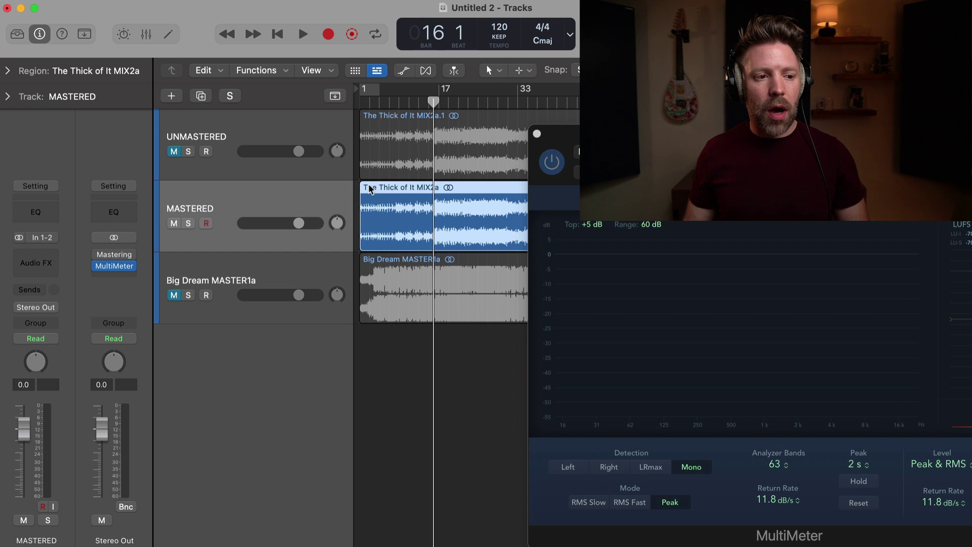
key("space")
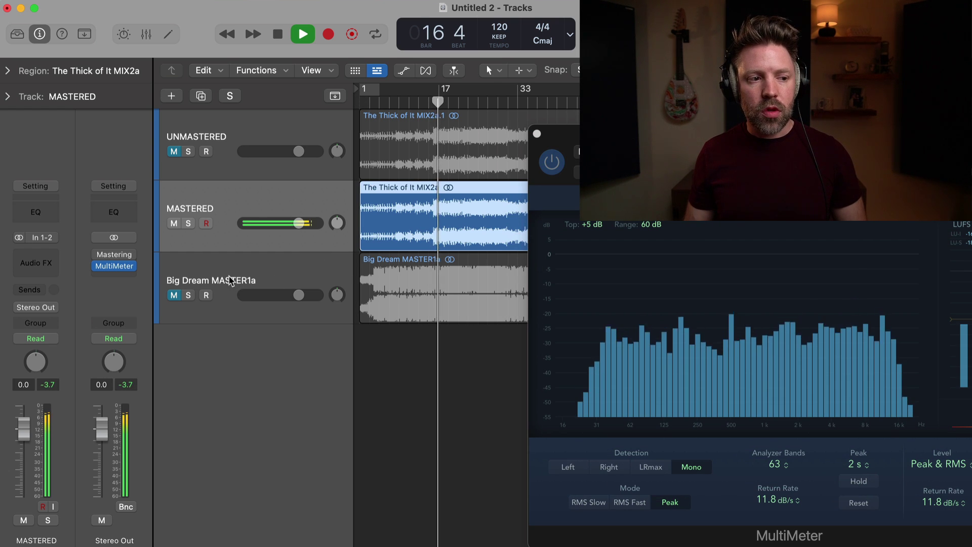
key("space")
Solo the Big Dream MASTER1a reference track and play it briefly to compare its levels in the MultiMeter.
left_click(173, 295)
left_click(188, 296)
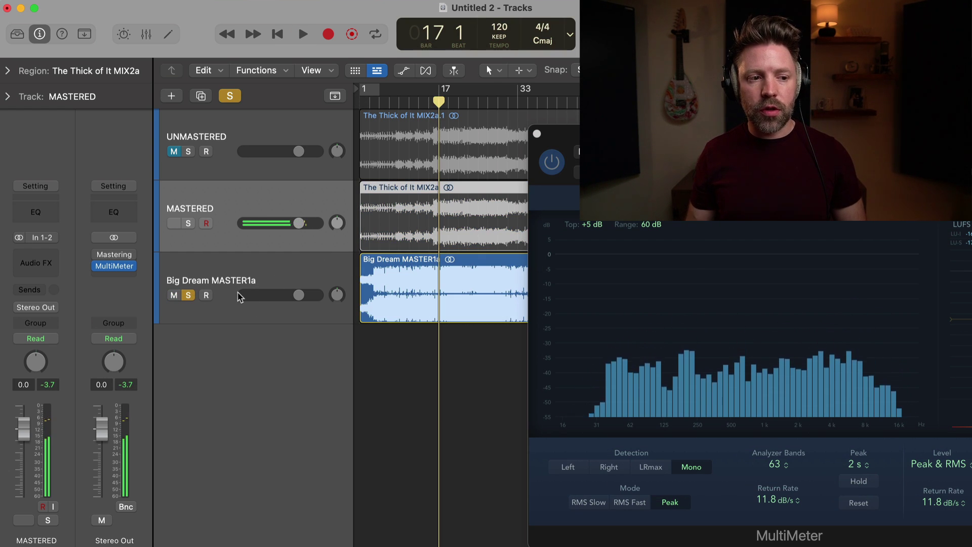
key("space")
key("space")
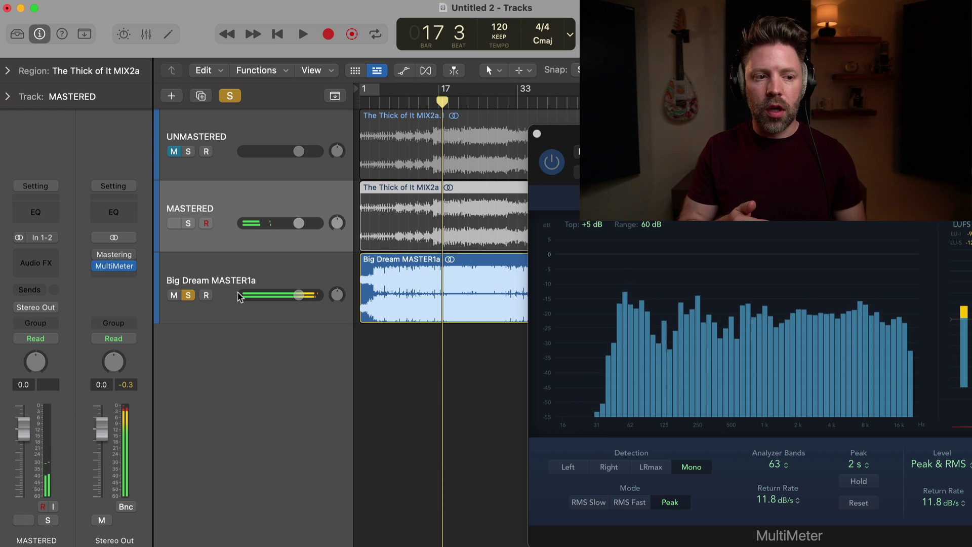
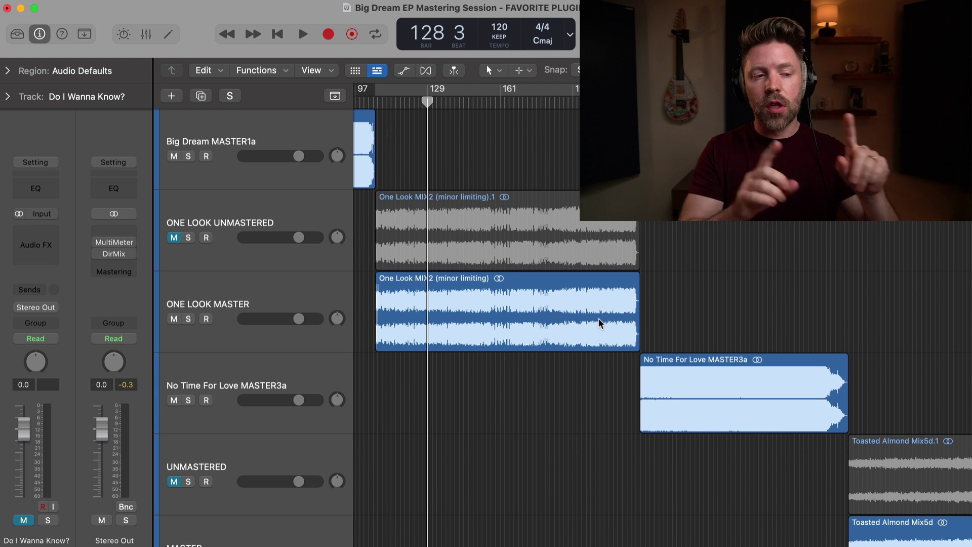
Examine the Big Dream MASTER1a, ONE LOOK UNMASTERED, ONE LOOK MASTER and No Time For Love MASTER3a tracks in the EP mastering session.
left_click(267, 138)
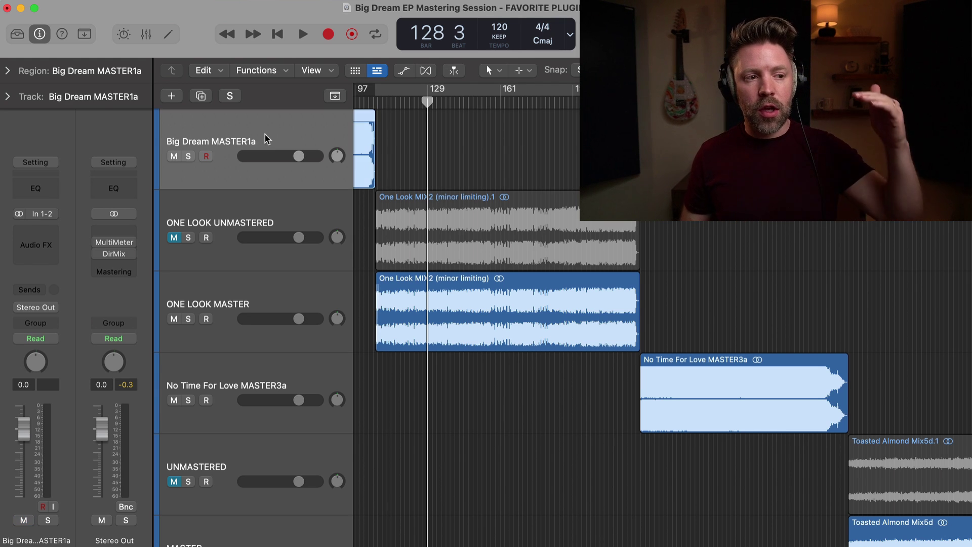
scroll(358, 165, "left", 8)
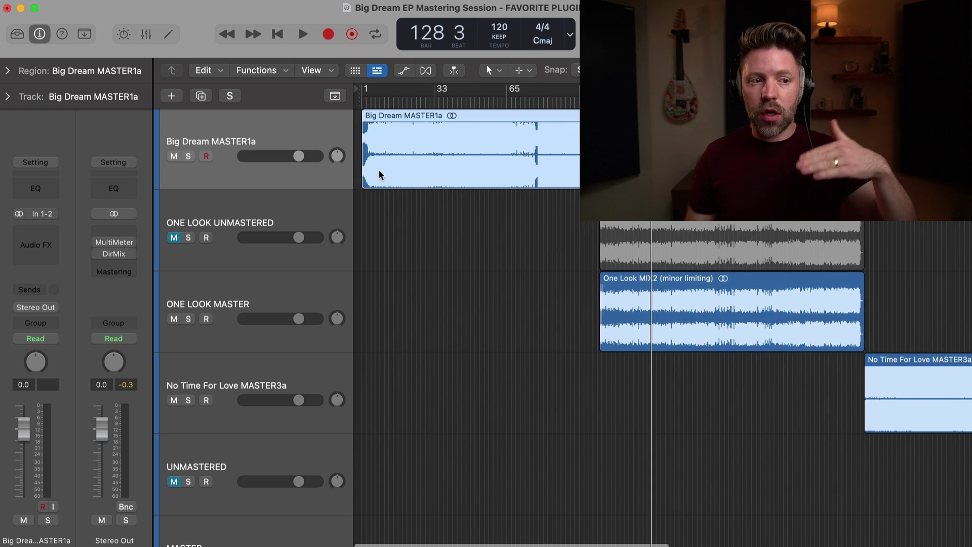
scroll(399, 202, "right", 2)
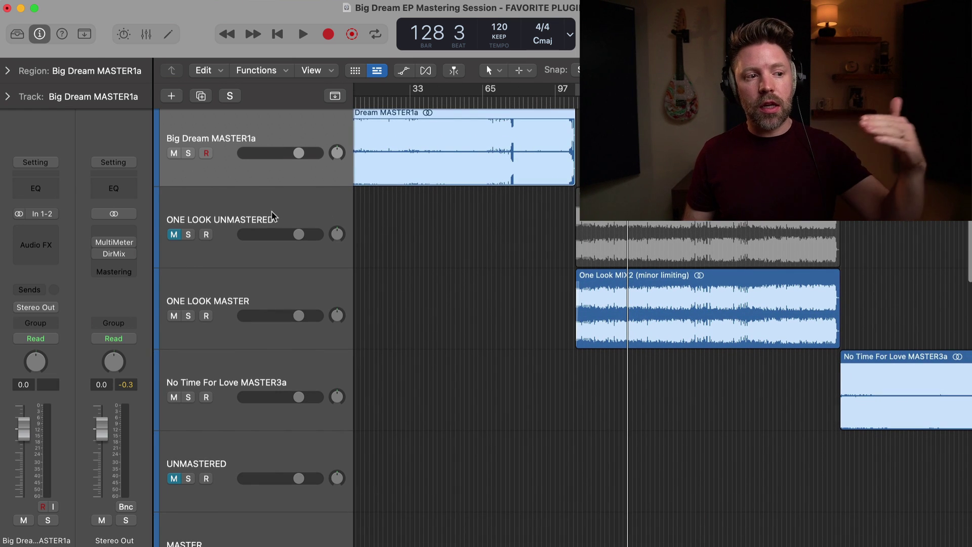
left_click(324, 241)
scroll(327, 241, "right", 4)
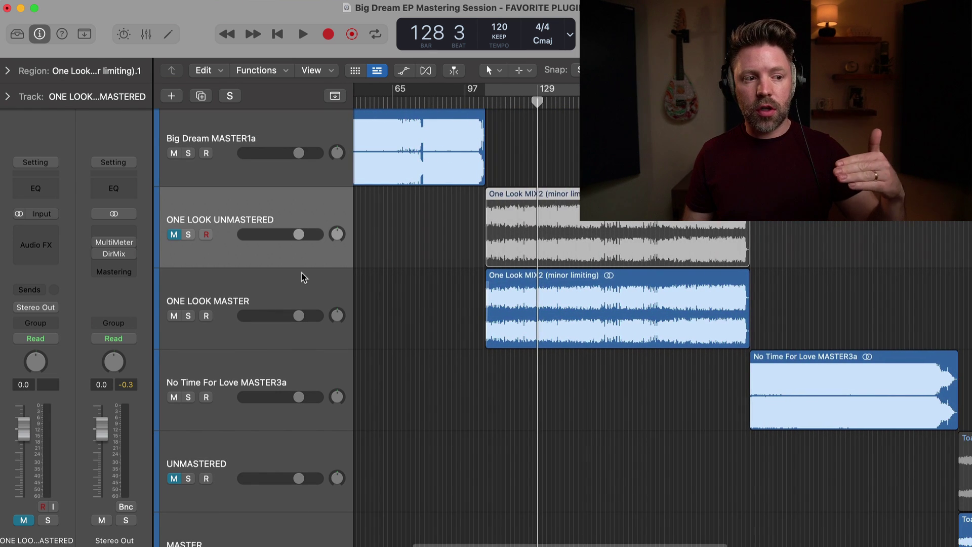
left_click(300, 283)
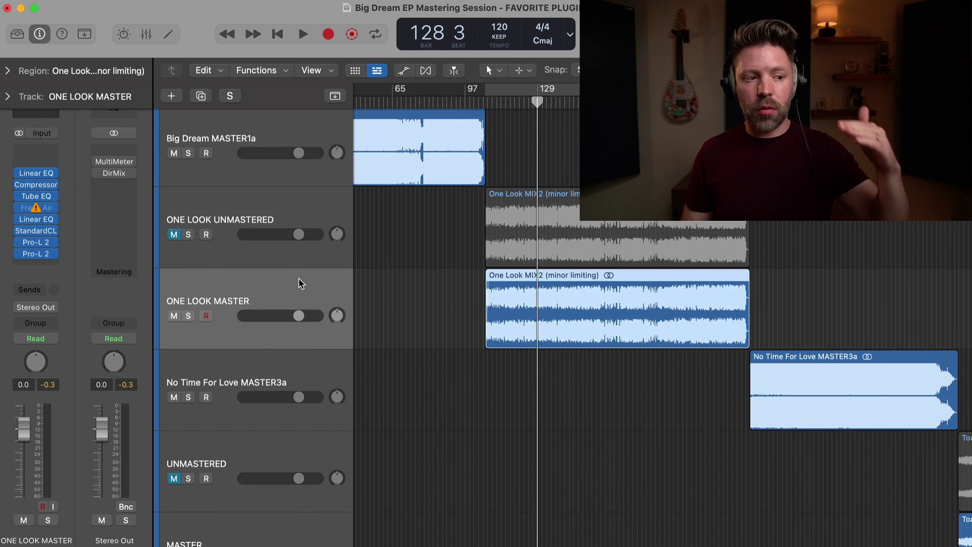
left_click(282, 215)
scroll(335, 263, "right", 10)
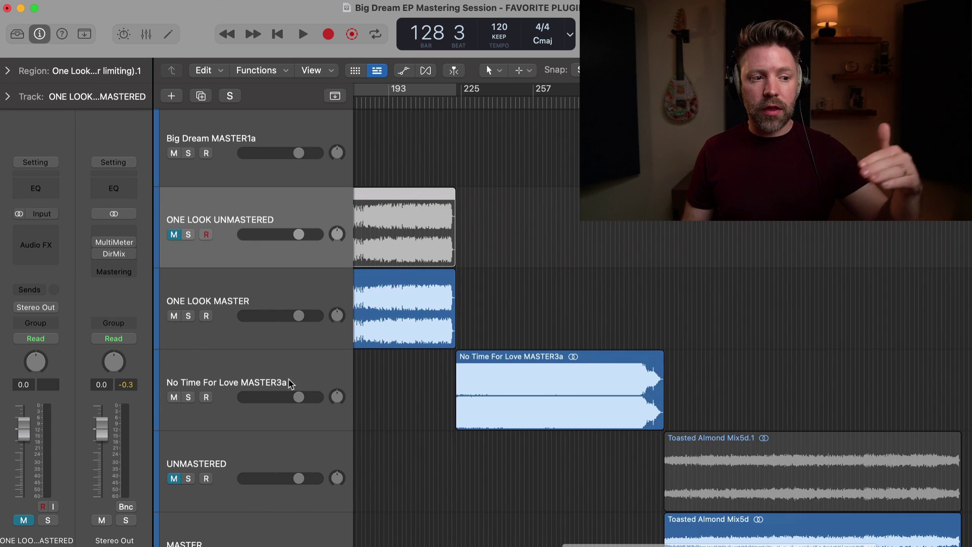
left_click(291, 379)
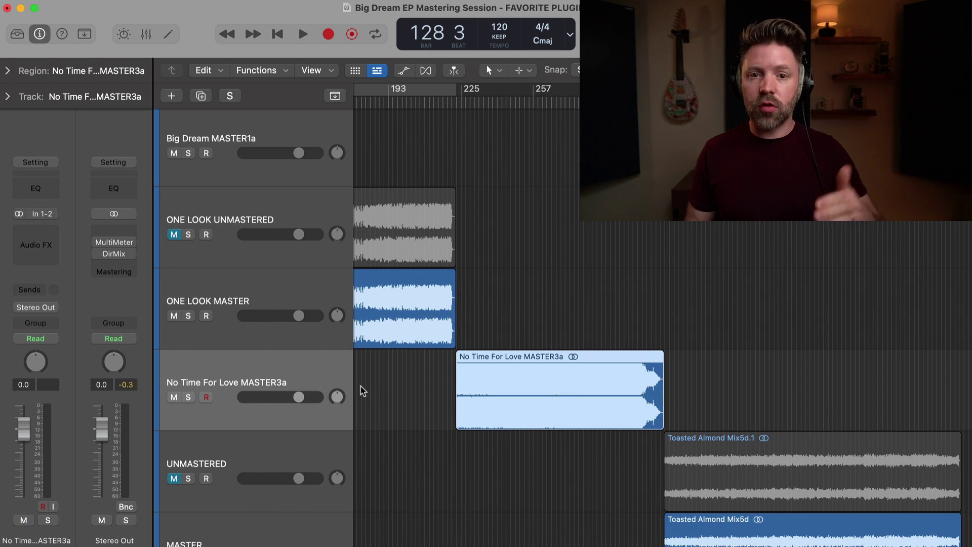
Examine the UNMASTERED and MASTER track pair holding the Toasted Almond Mix5d regions.
scroll(363, 391, "down", 5)
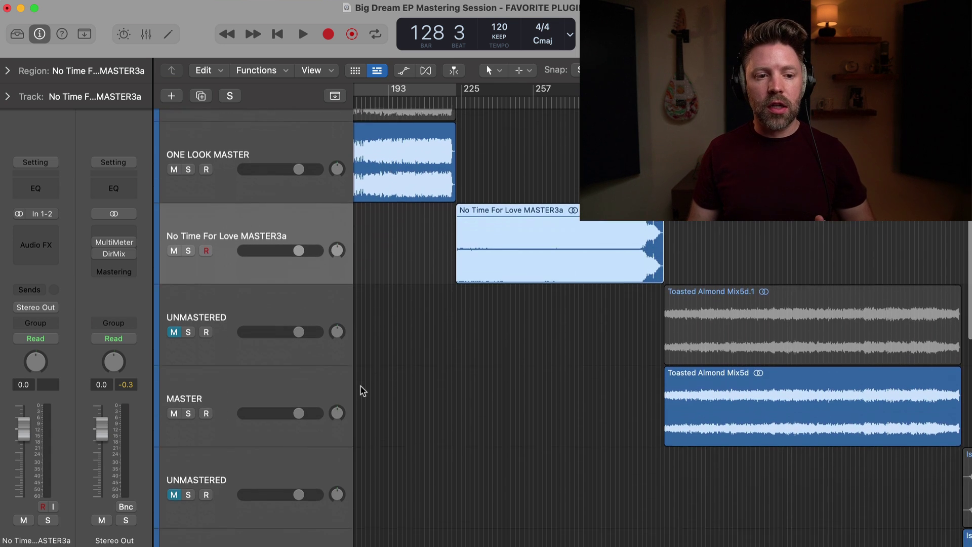
scroll(354, 375, "down", 1)
left_click(306, 362)
scroll(306, 363, "right", 5)
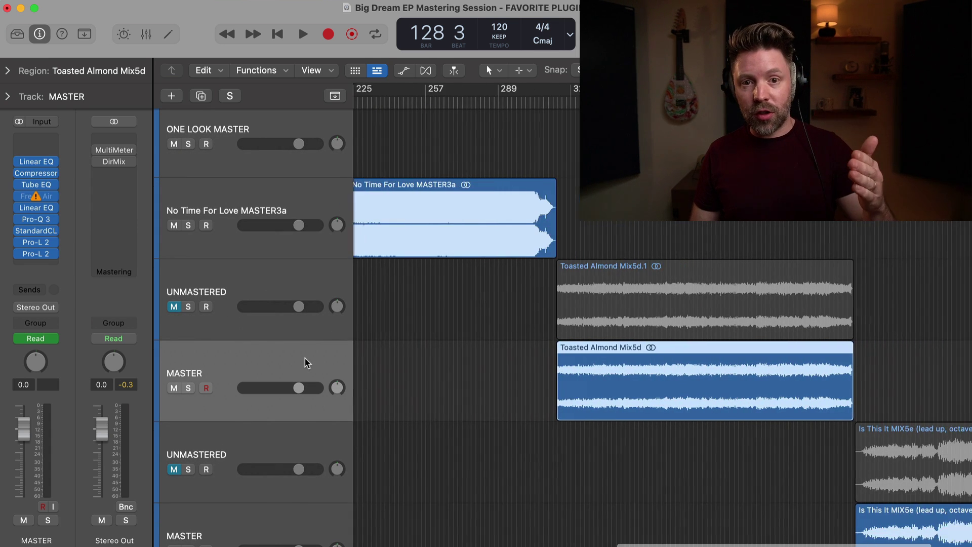
left_click(268, 288)
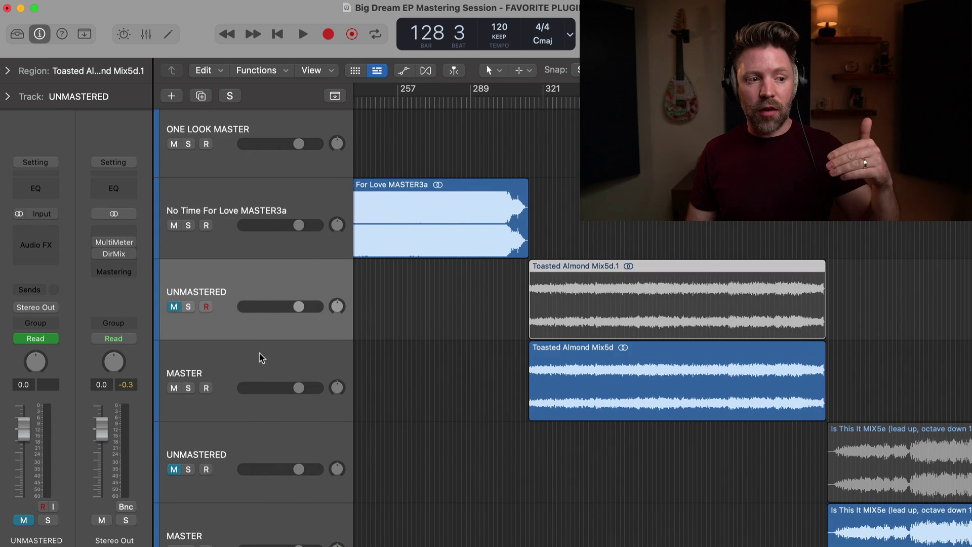
left_click(261, 358)
left_click(245, 289)
scroll(452, 397, "right", 2)
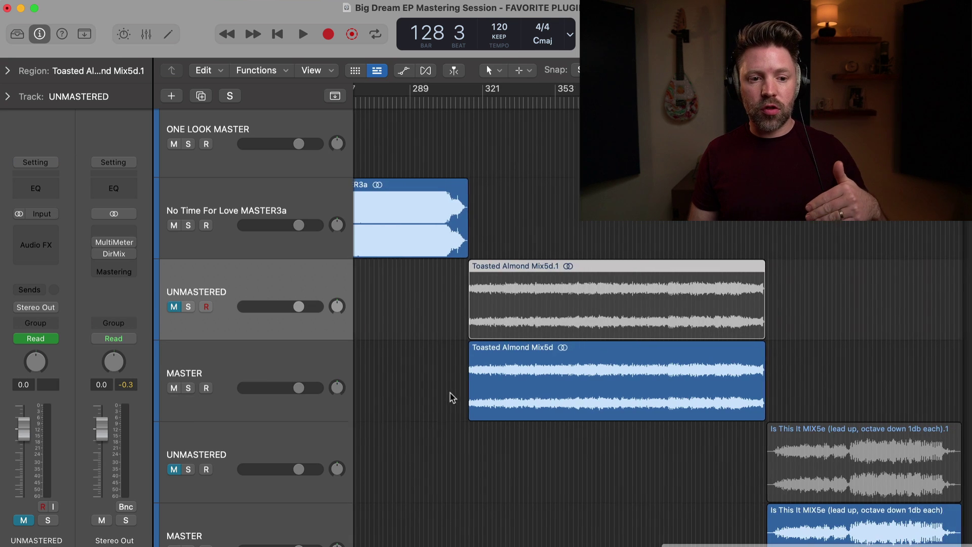
Examine the MASTER and UNMASTERED track pair holding the Is This It MIX5e regions.
scroll(452, 397, "down", 15)
scroll(452, 397, "up", 5)
left_click(299, 271)
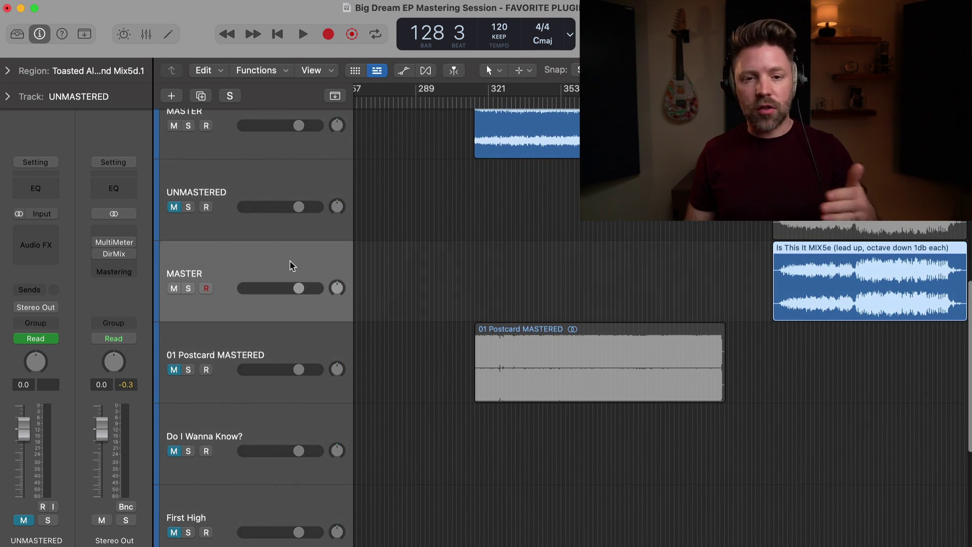
left_click(249, 193)
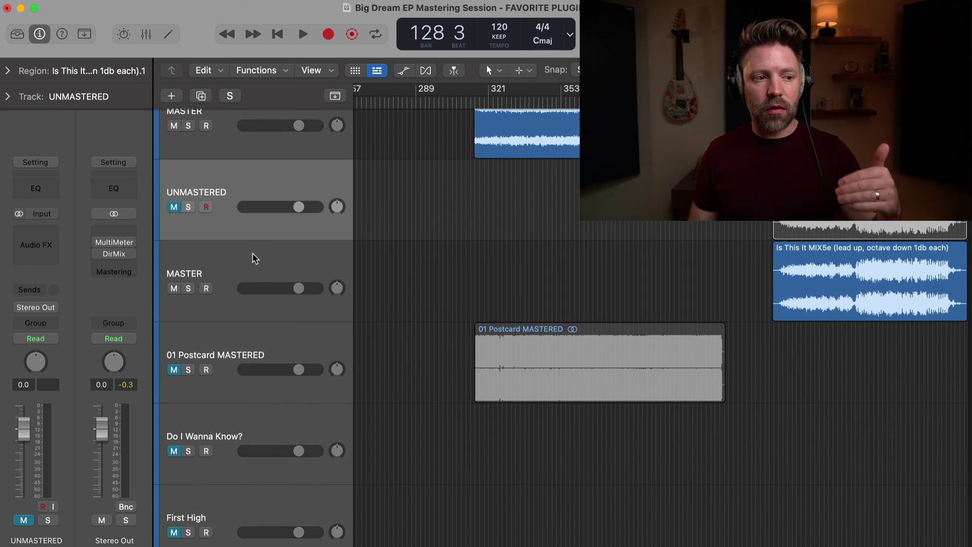
Look over the muted reference tracks, including 01 Postcard MASTERED, Do I Wanna Know?, First High and R U Mine.
scroll(463, 230, "left", 6)
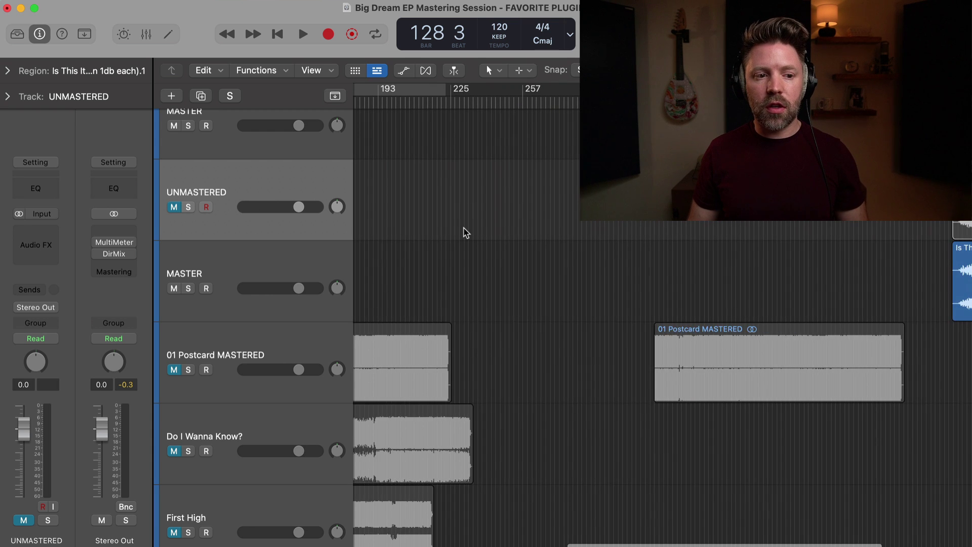
scroll(466, 233, "down", 1)
scroll(466, 233, "left", 8)
scroll(466, 233, "down", 5)
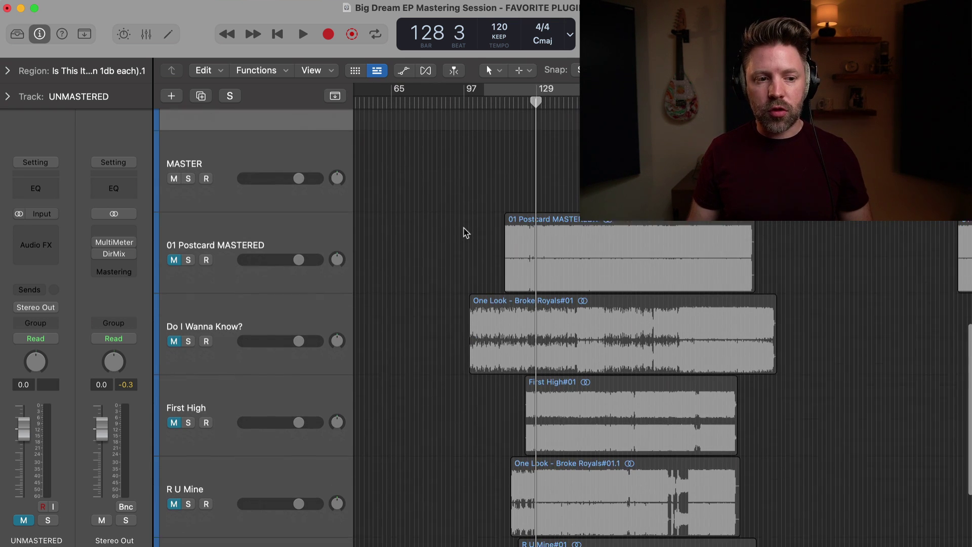
scroll(639, 261, "right", 3)
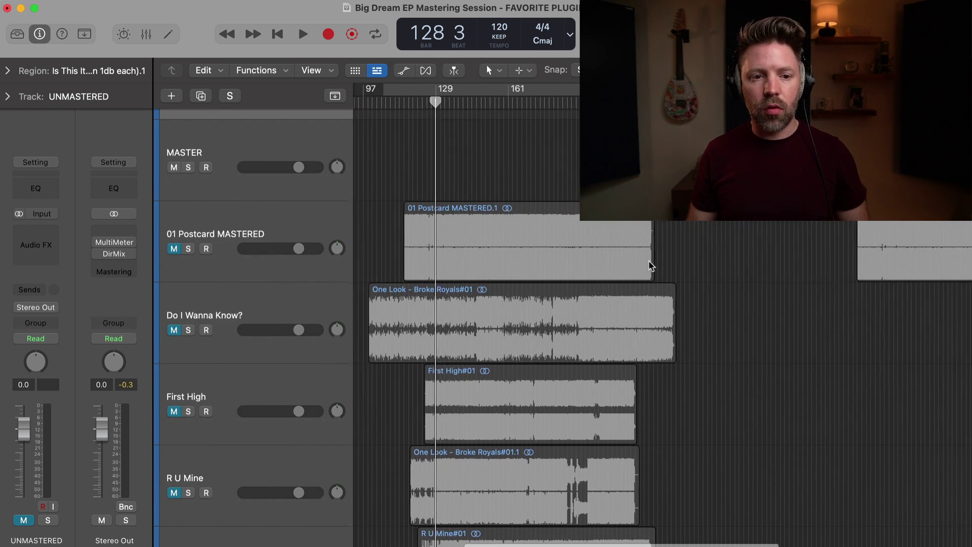
scroll(521, 233, "left", 3)
scroll(521, 233, "up", 10)
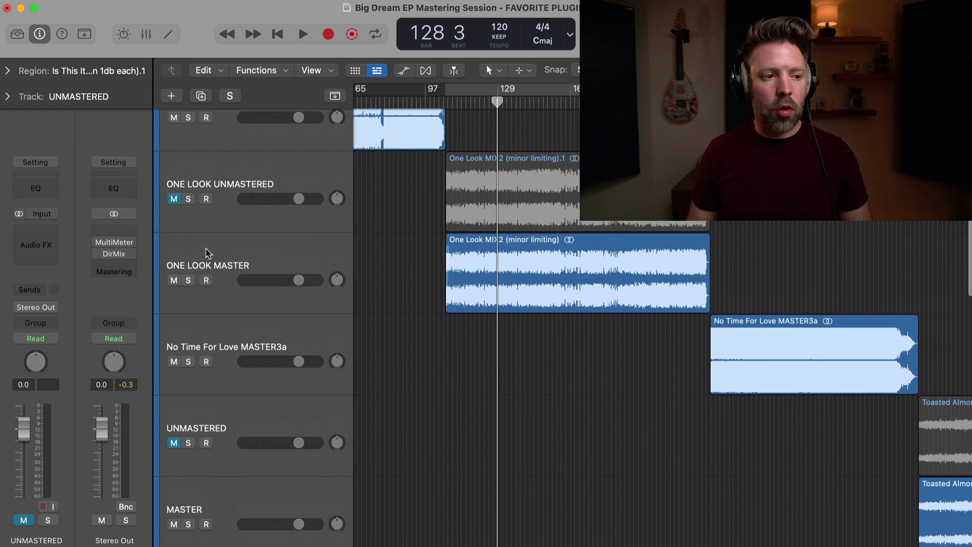
Play ONE LOOK MASTER and compare it with the 01 Postcard MASTERED reference by toggling the reference's solo, then stop playback.
left_click(208, 254)
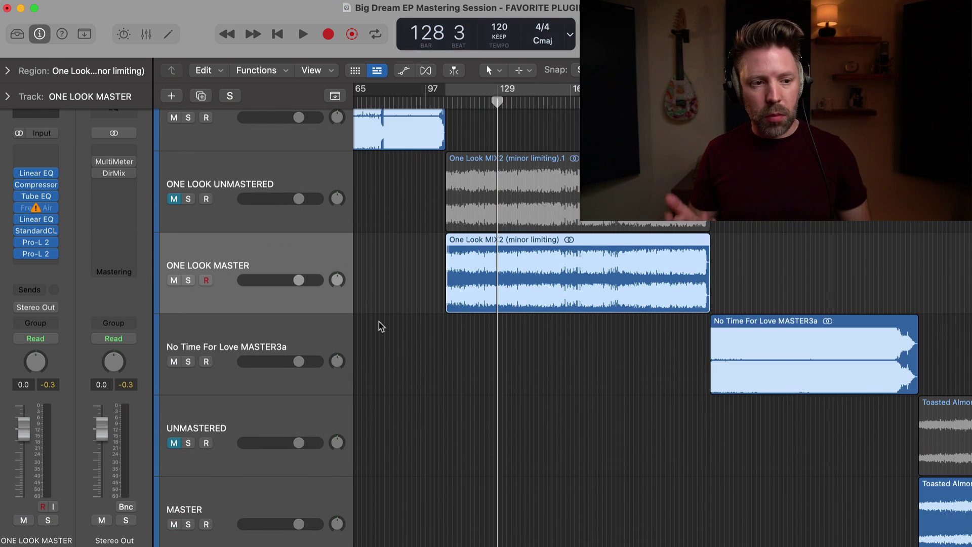
key("space")
scroll(385, 329, "down", 4)
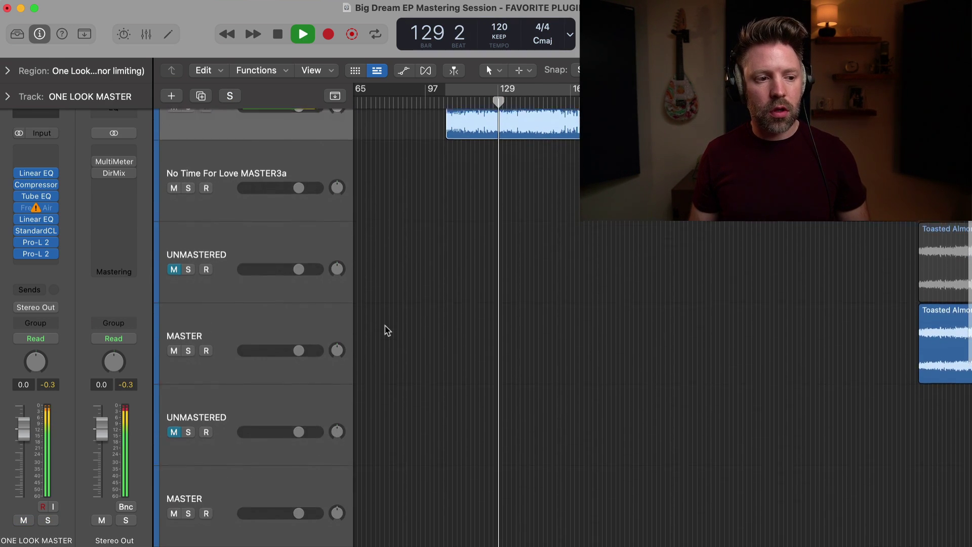
scroll(386, 330, "down", 5)
left_click(188, 475)
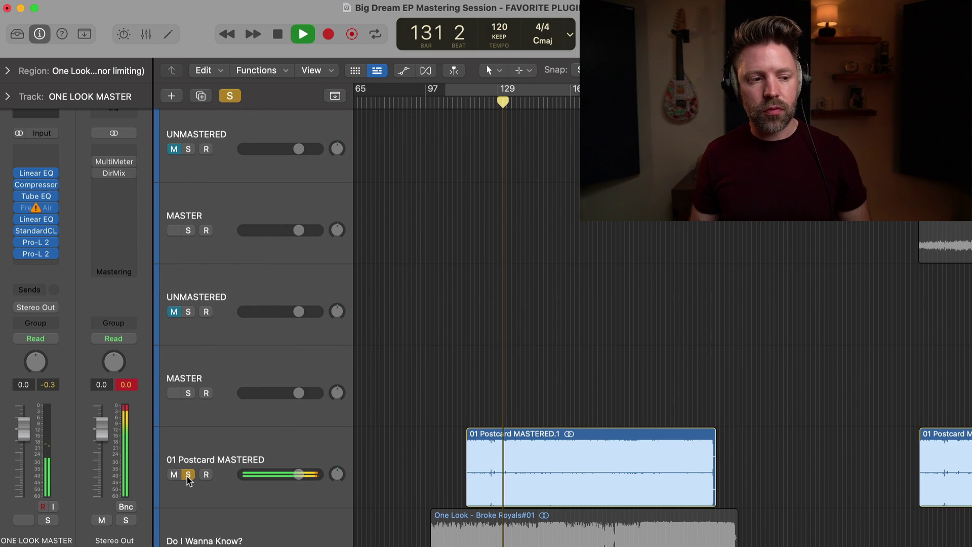
left_click(188, 476)
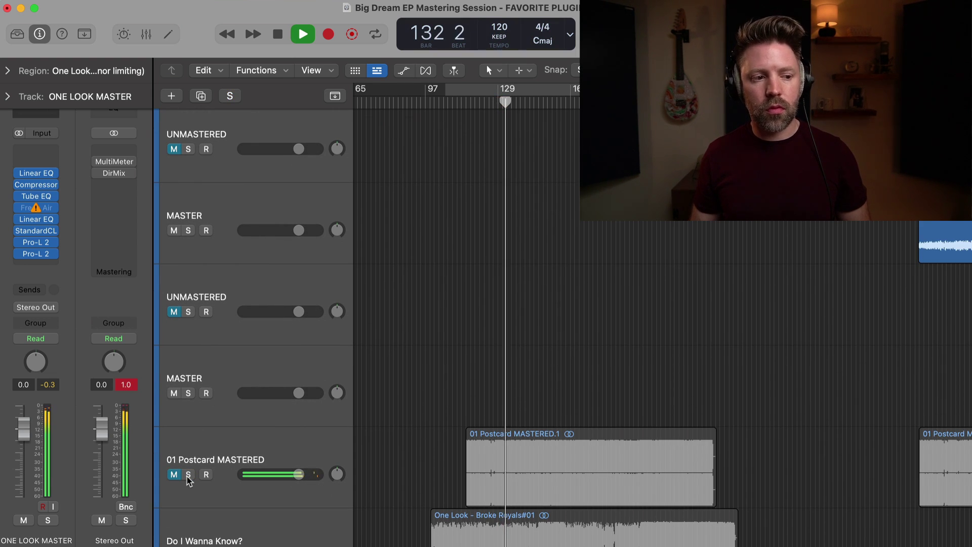
left_click(188, 474)
key("space")
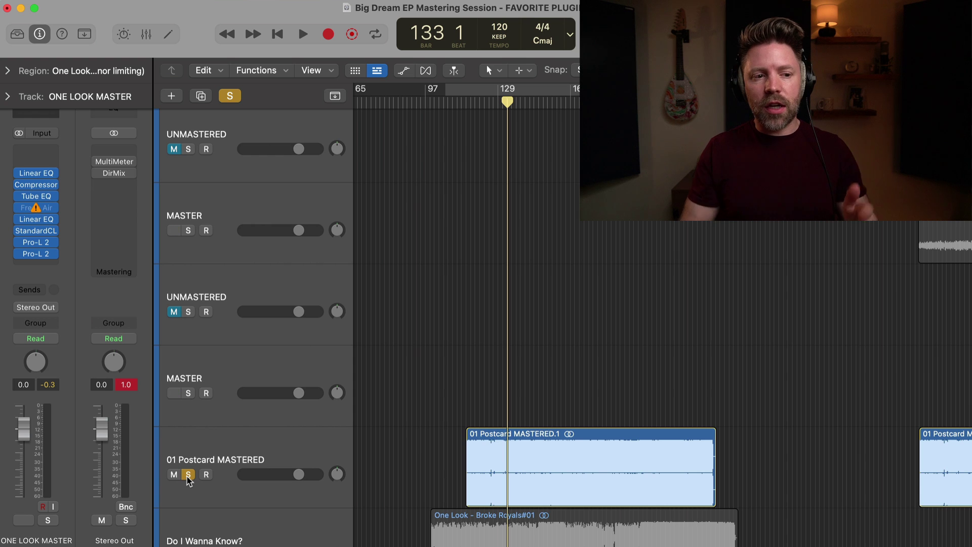
Clear all solos, select the Big Dream MASTER1a track and return the playhead to bar 1.
scroll(189, 480, "up", 10)
scroll(425, 329, "left", 5)
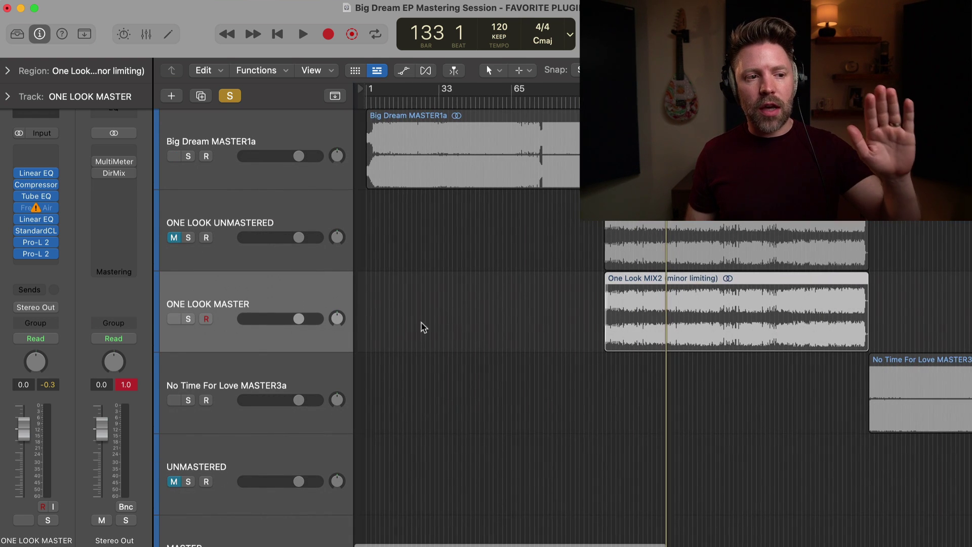
left_click(229, 96)
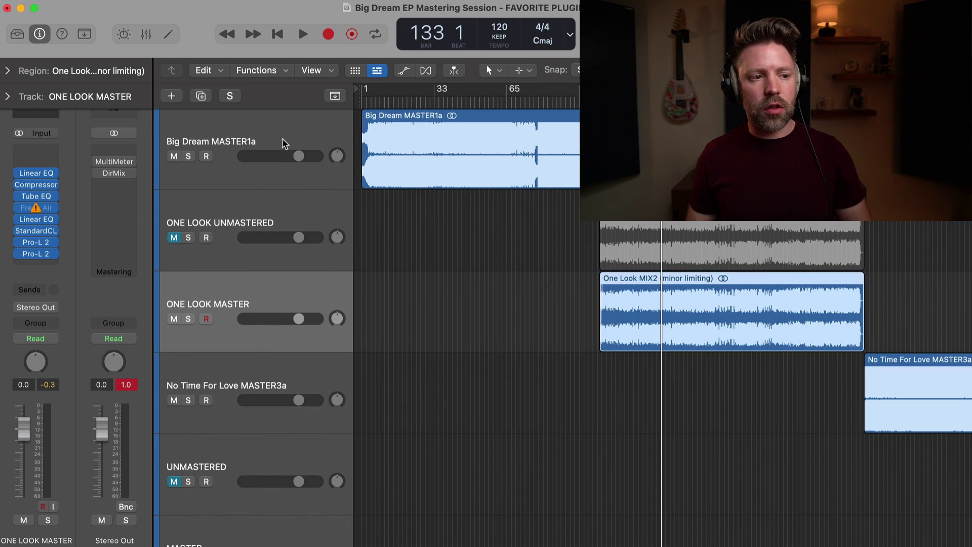
left_click(258, 130)
key("Return")
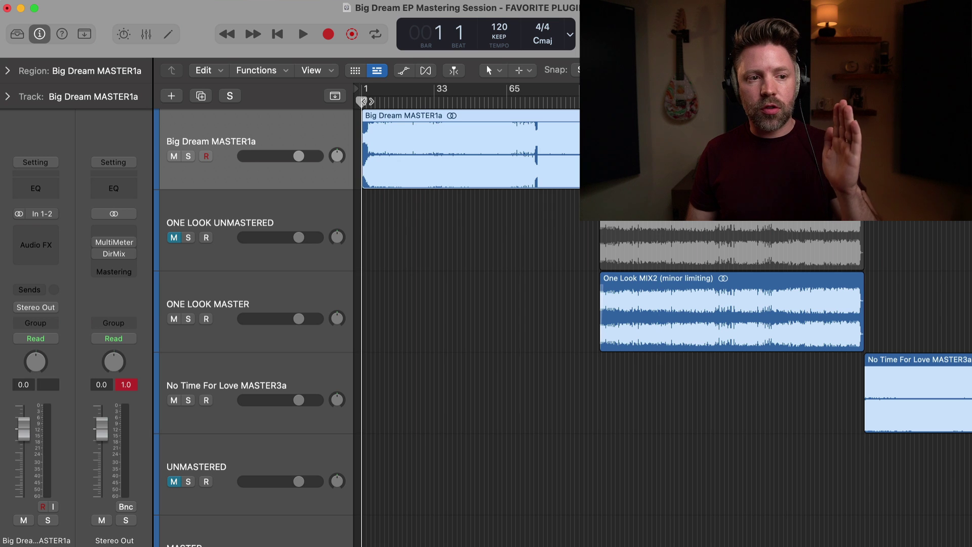
Play the transition from the end of Big Dream MASTER1a into ONE LOOK MASTER, starting at bar 101.
left_click(588, 91)
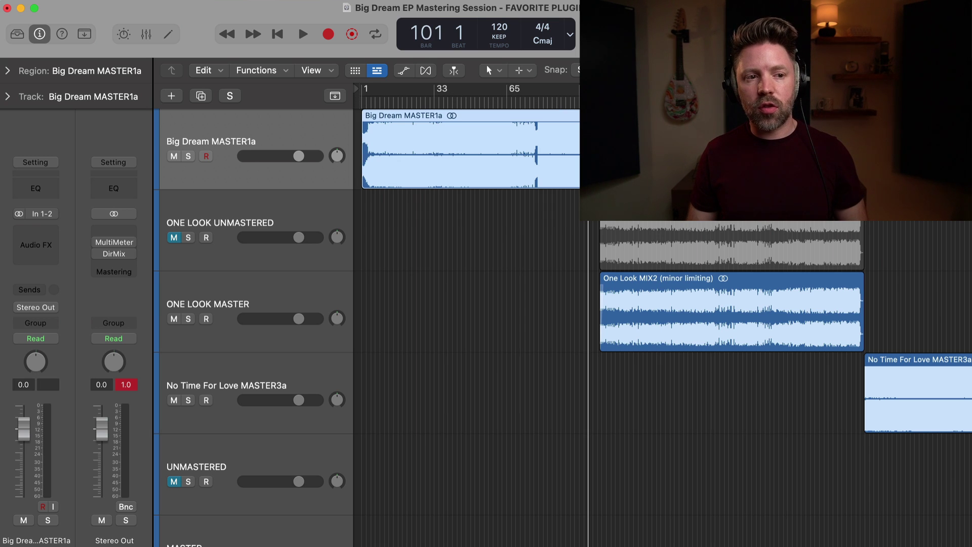
key("space")
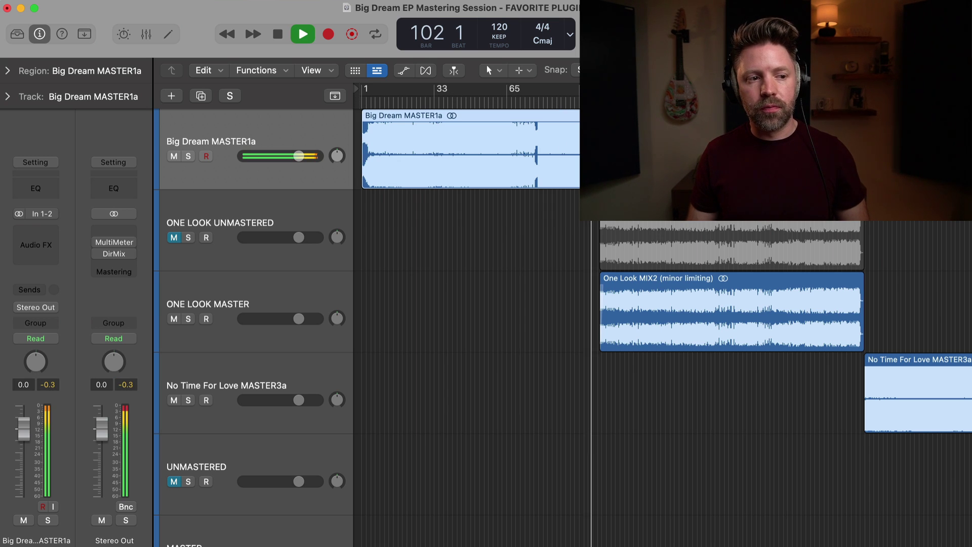
scroll(554, 146, "down", 1)
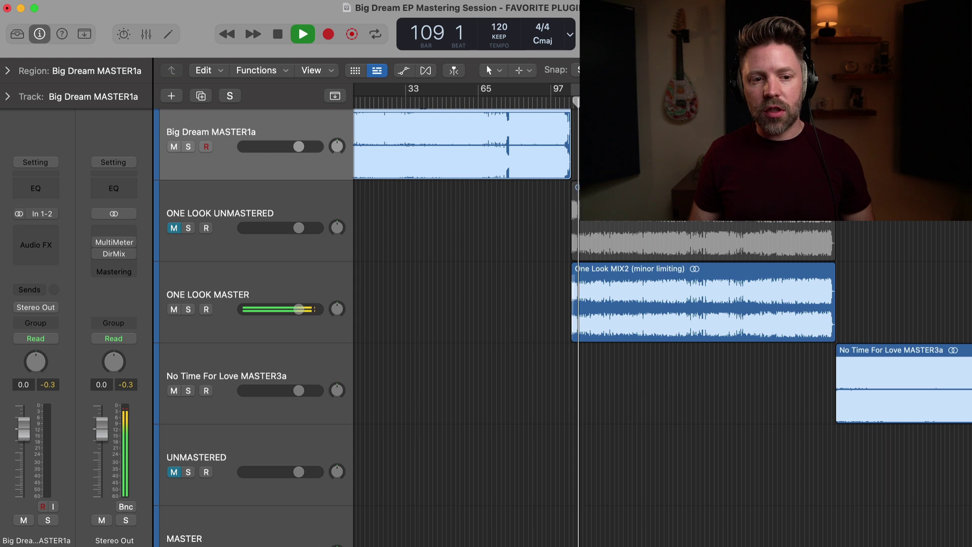
Play the transition from the end of ONE LOOK MASTER into No Time For Love MASTER3a, then stop playback.
left_click(828, 98)
scroll(562, 314, "down", 1)
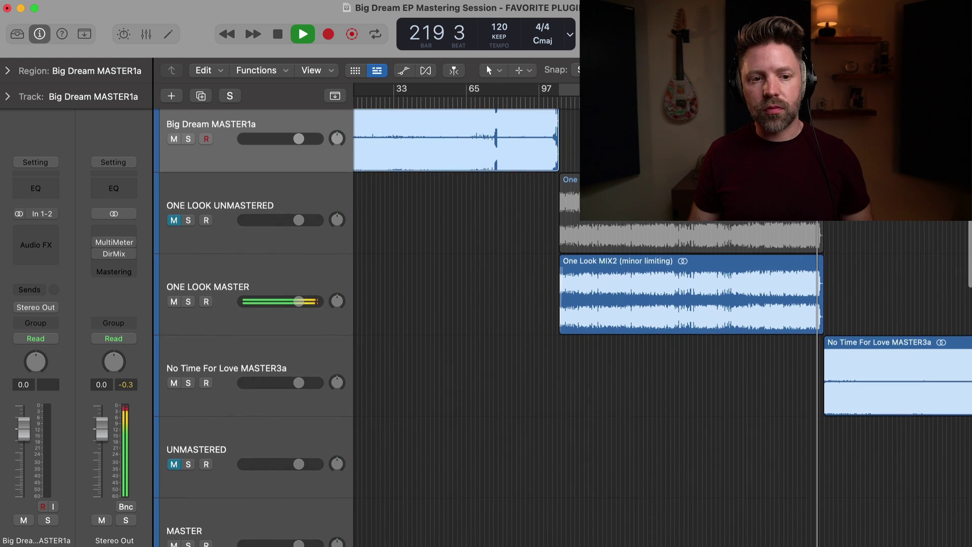
scroll(557, 304, "right", 5)
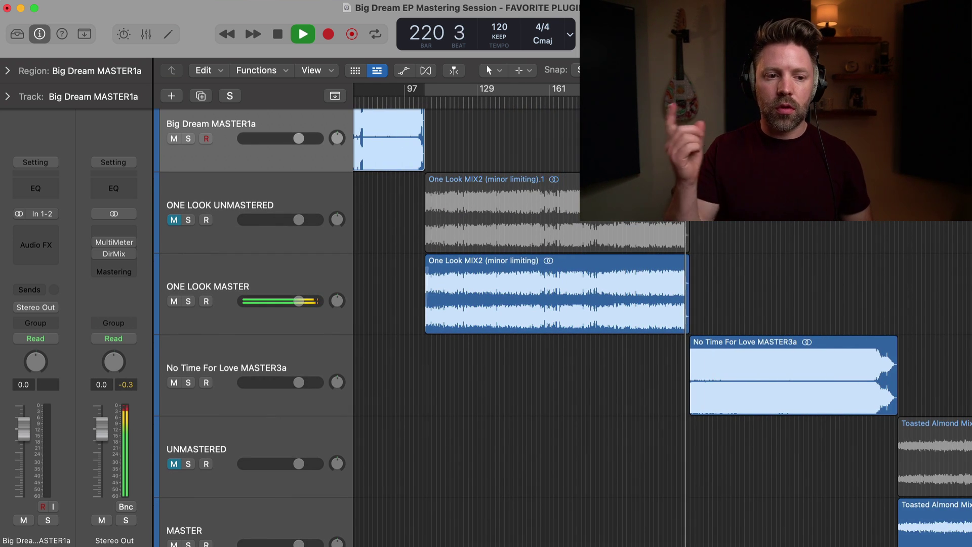
scroll(557, 304, "right", 3)
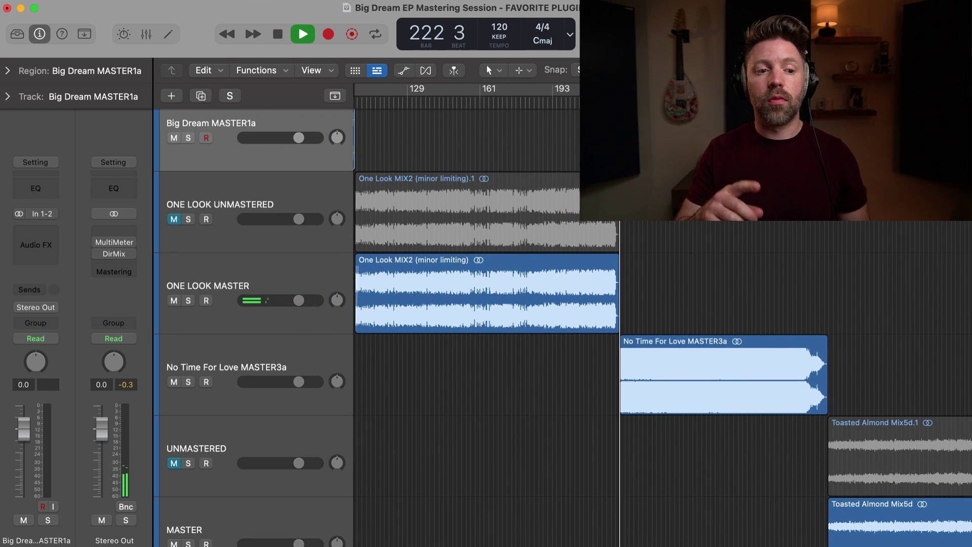
key("space")
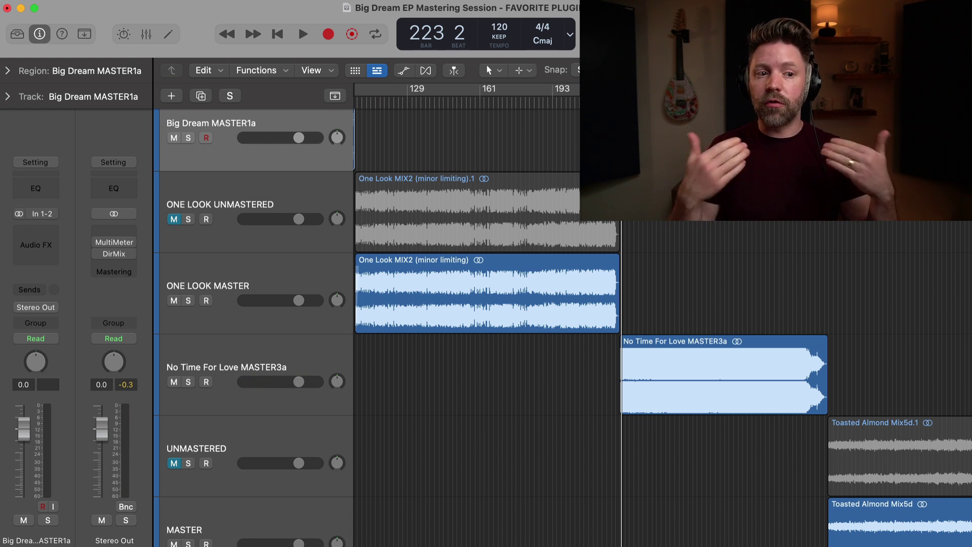
Select ONE LOOK MASTER and then ONE LOOK UNMASTERED to compare the plug-in chains on their channel strips.
scroll(690, 264, "up", 6)
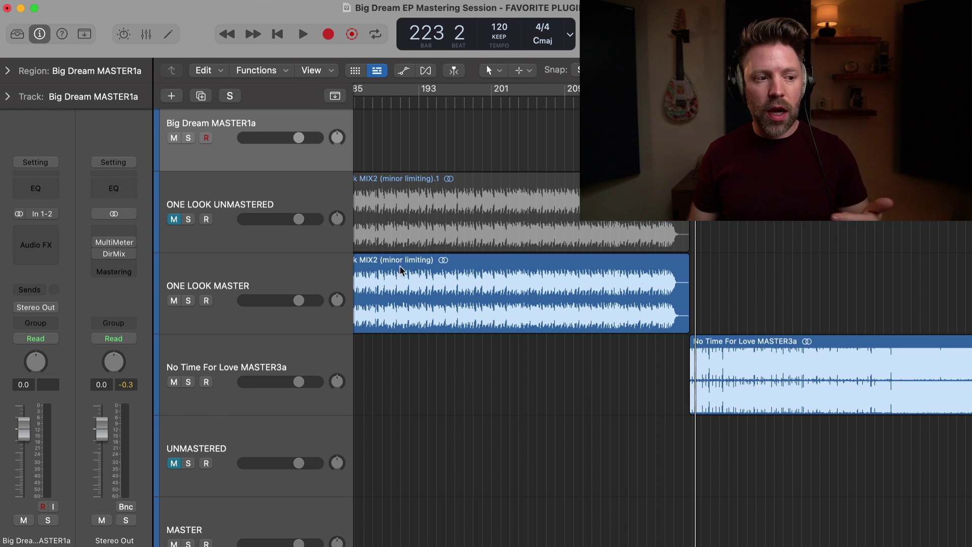
left_click(267, 282)
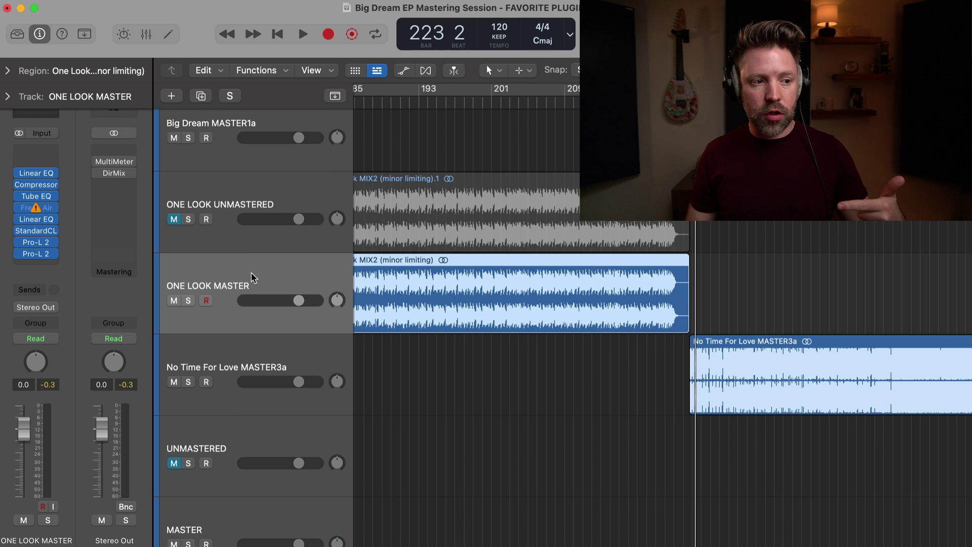
left_click(233, 200)
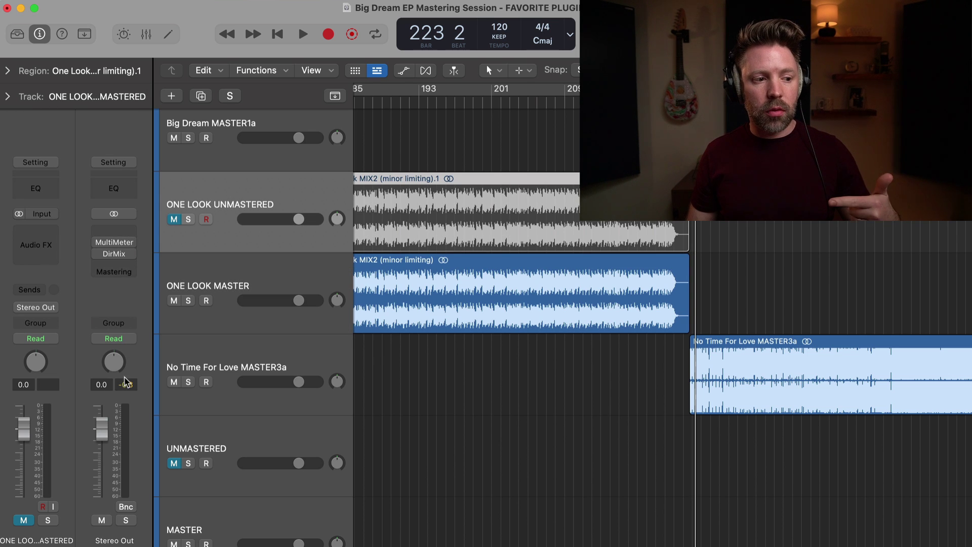
Open the MultiMeter on the Stereo Out channel, switch it on, and close its window.
left_click(114, 243)
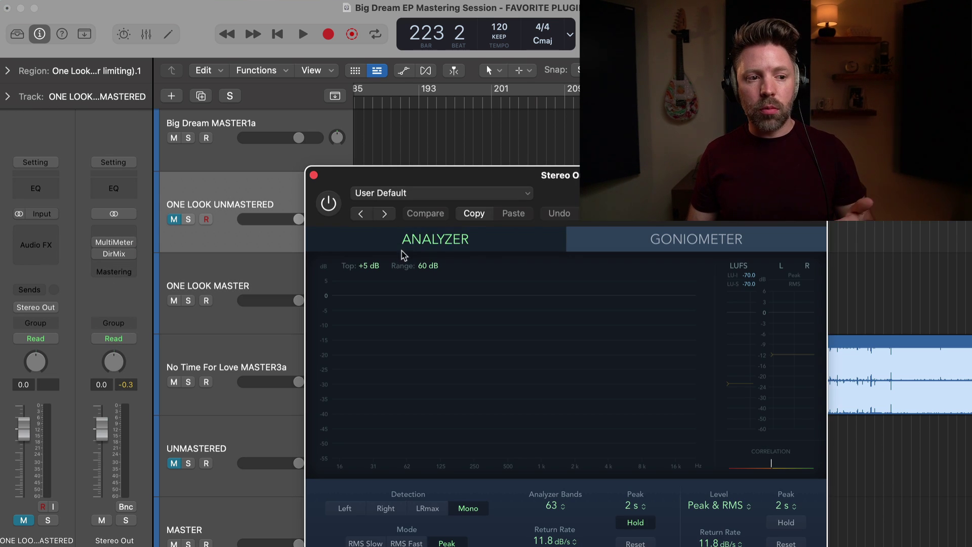
left_click_drag(372, 183, 185, 109)
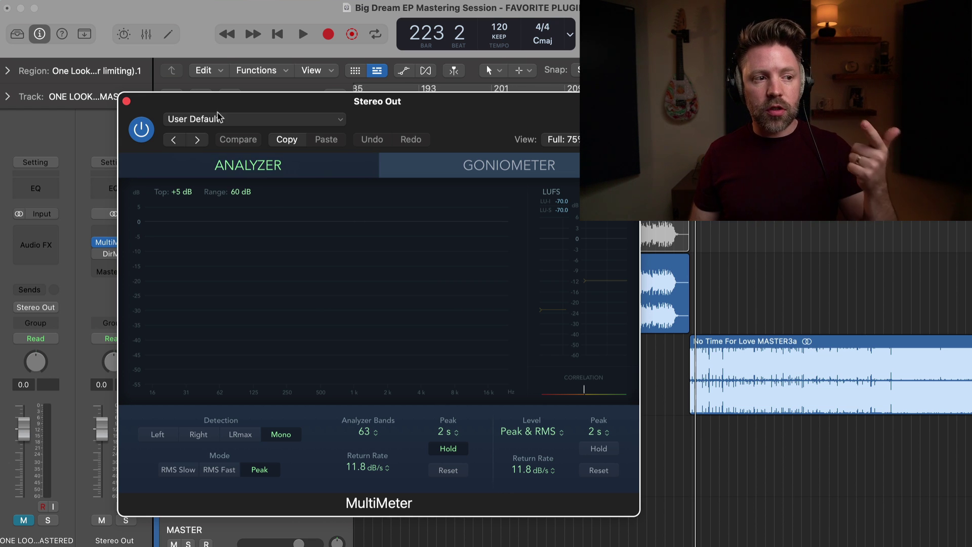
left_click(127, 101)
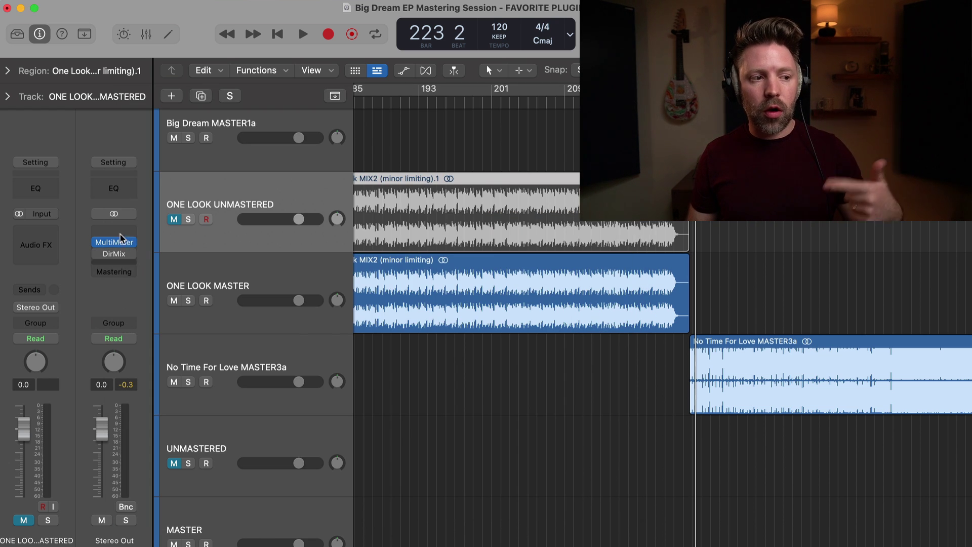